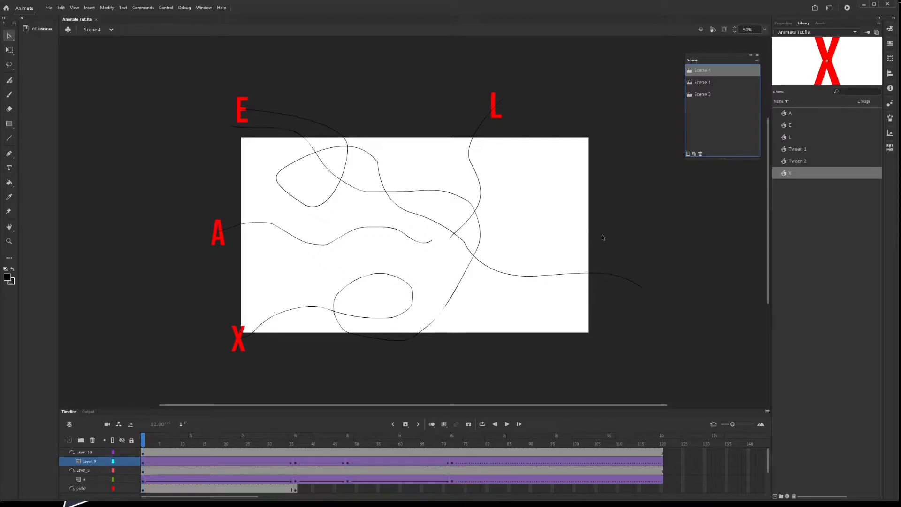
# Step: Add a new scene, drag Scene 5 to the top of the scene order, and draw a text box
pyautogui.click(688, 154)
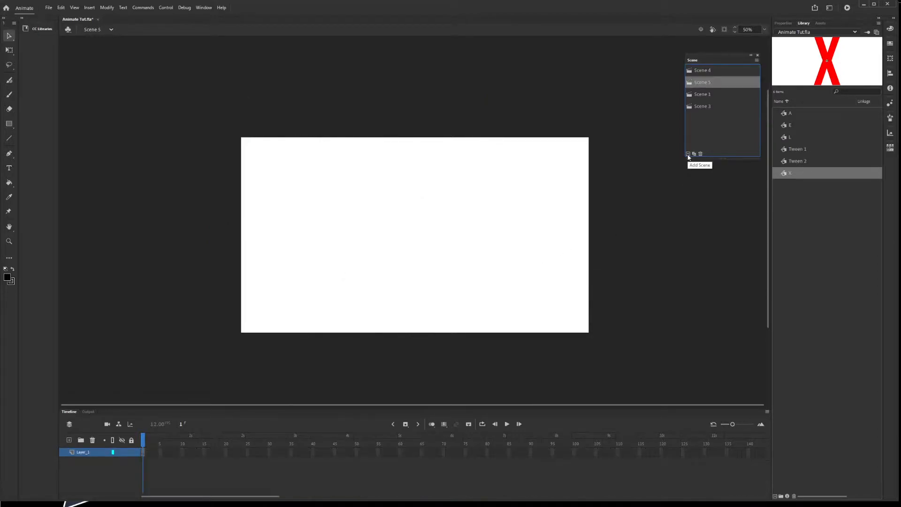
pyautogui.moveTo(718, 71); pyautogui.dragTo(718, 70)
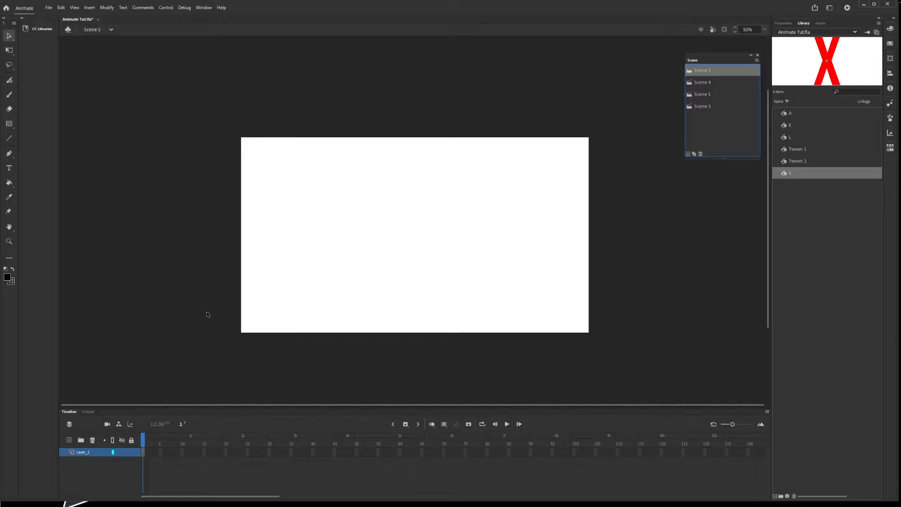
pyautogui.click(9, 168)
pyautogui.moveTo(312, 193); pyautogui.dragTo(489, 229)
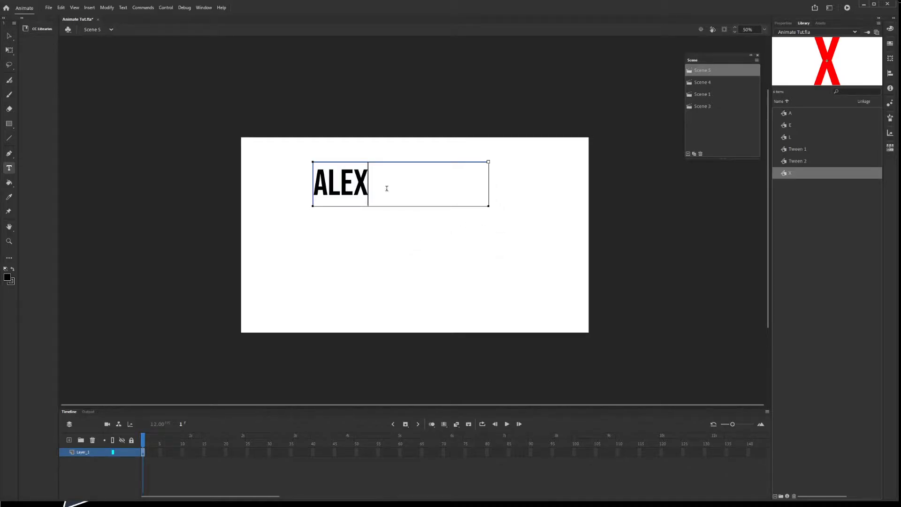
pyautogui.hotkey('ctrl', 'a')
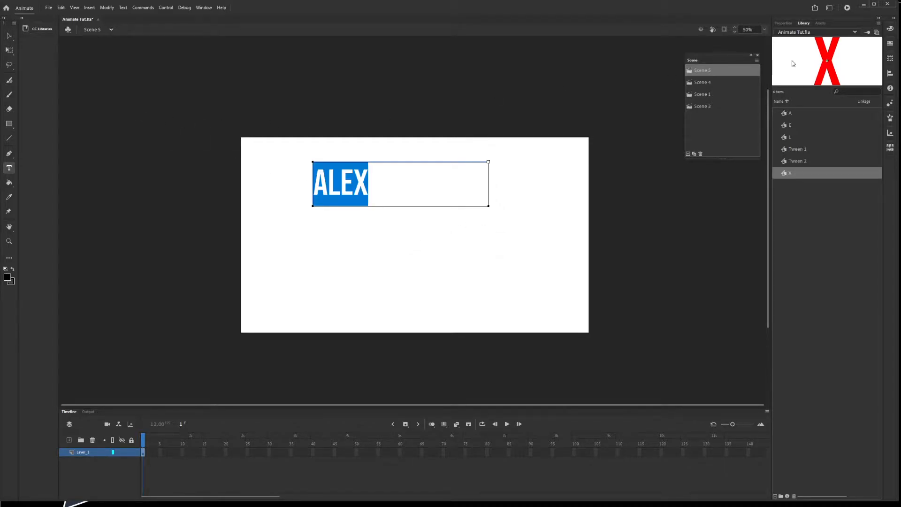
pyautogui.click(783, 23)
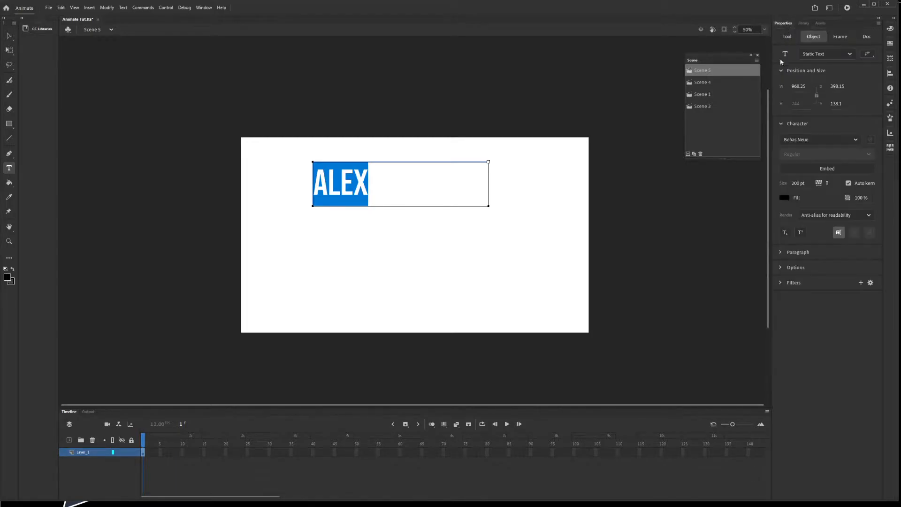
pyautogui.click(784, 197)
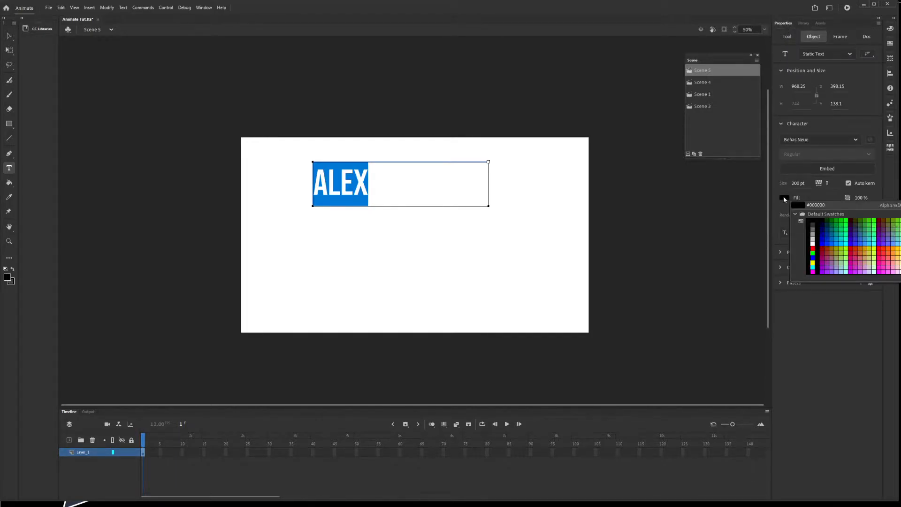
pyautogui.click(812, 248)
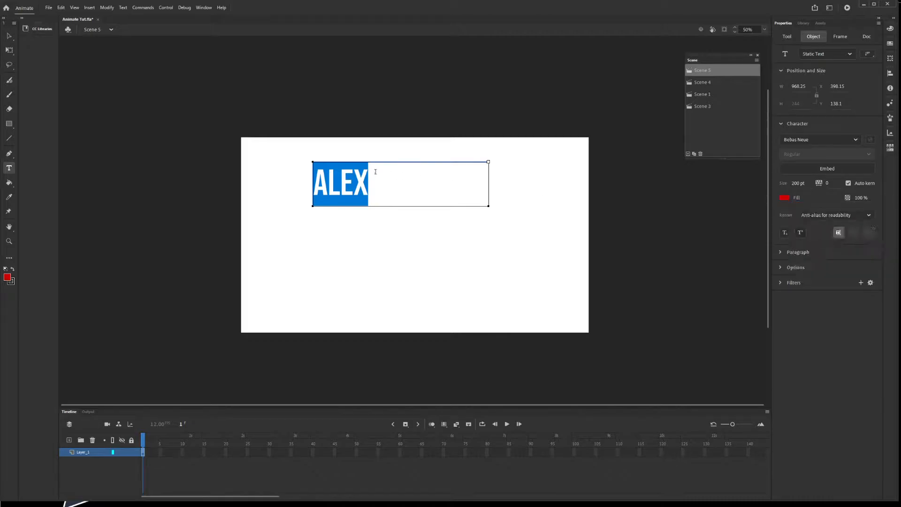
pyautogui.click(377, 173)
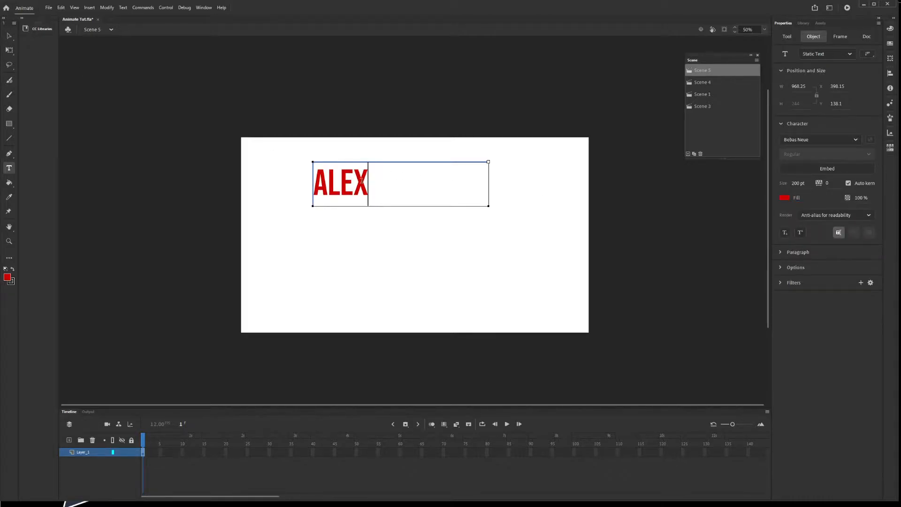
pyautogui.hotkey('ctrl', 'a')
pyautogui.click(9, 36)
pyautogui.moveTo(335, 188); pyautogui.dragTo(331, 201)
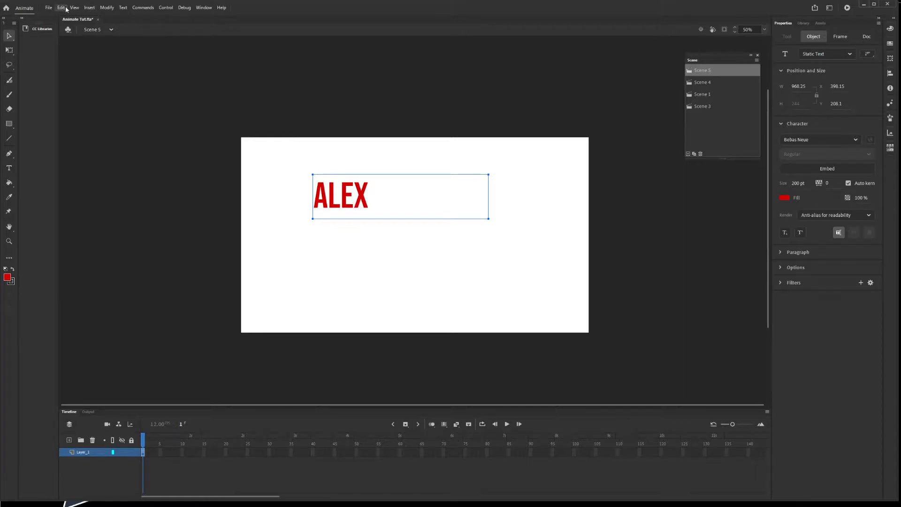
pyautogui.click(107, 7)
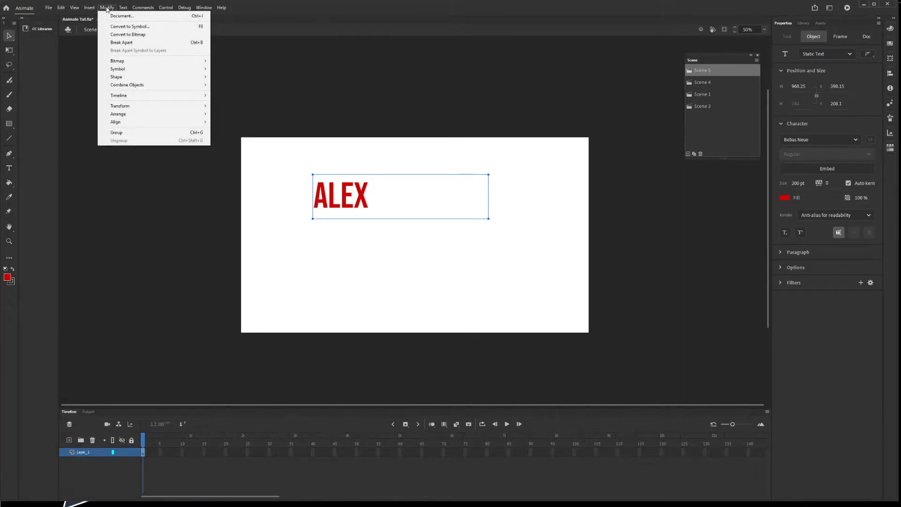
pyautogui.click(128, 43)
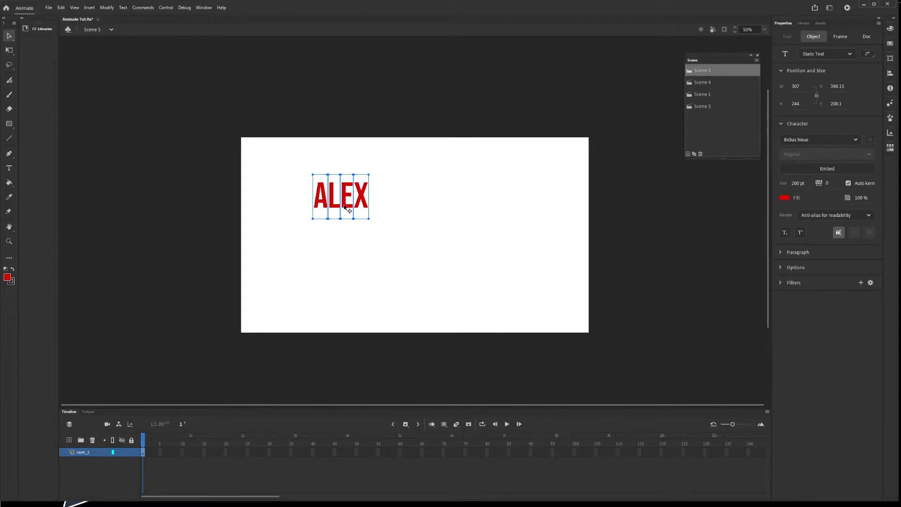
pyautogui.click(112, 7)
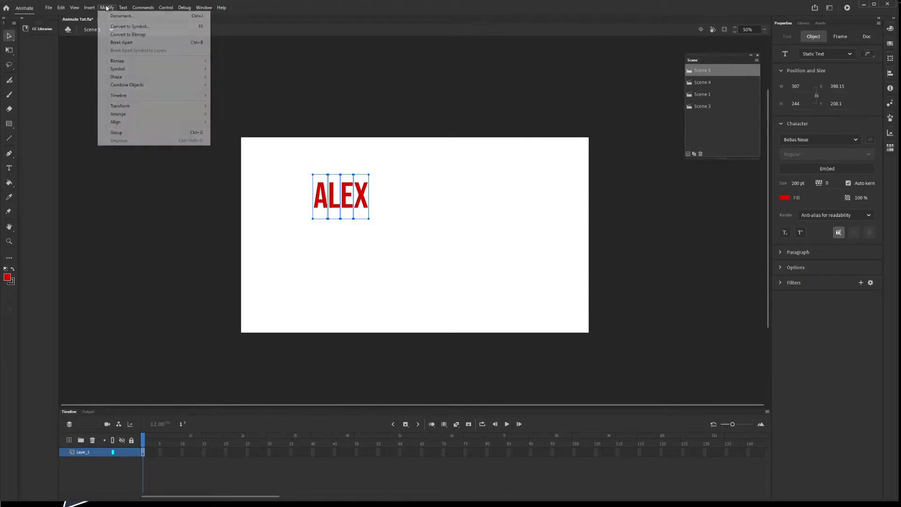
pyautogui.click(120, 44)
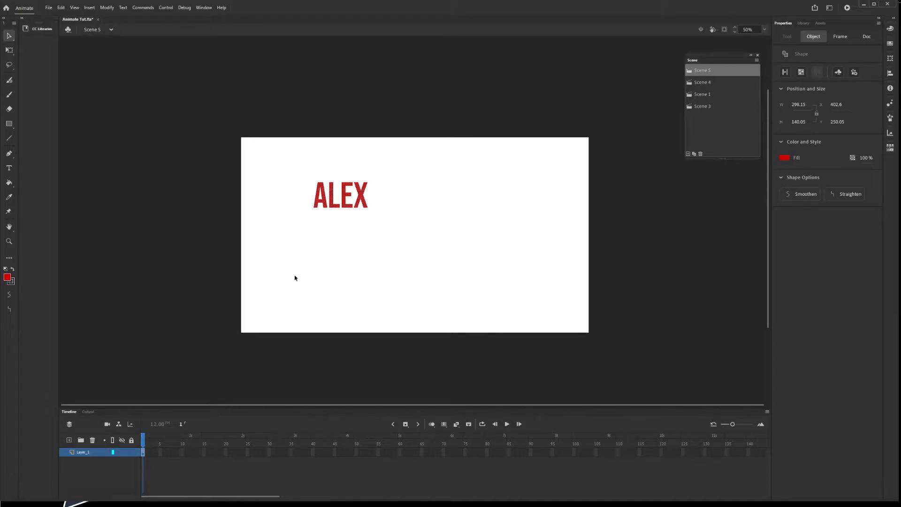
pyautogui.click(9, 167)
pyautogui.moveTo(315, 232); pyautogui.dragTo(483, 282)
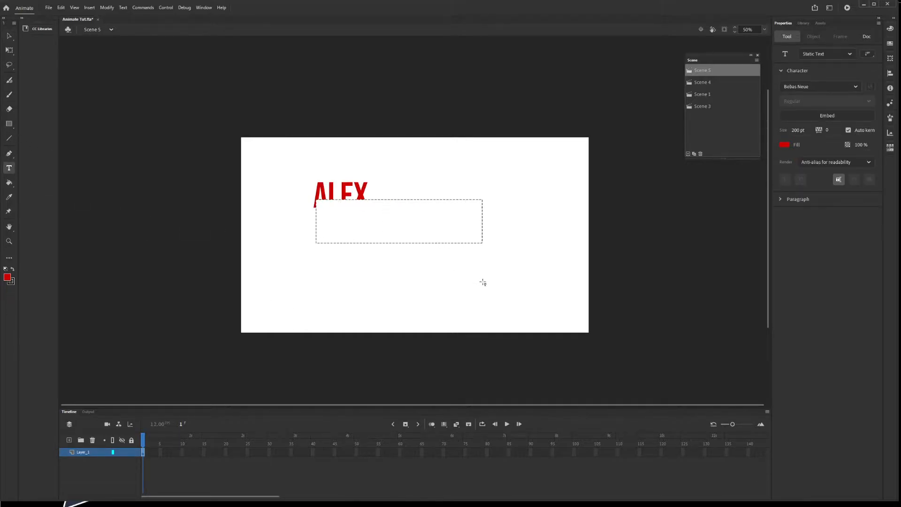
pyautogui.hotkey('ctrl', 'a')
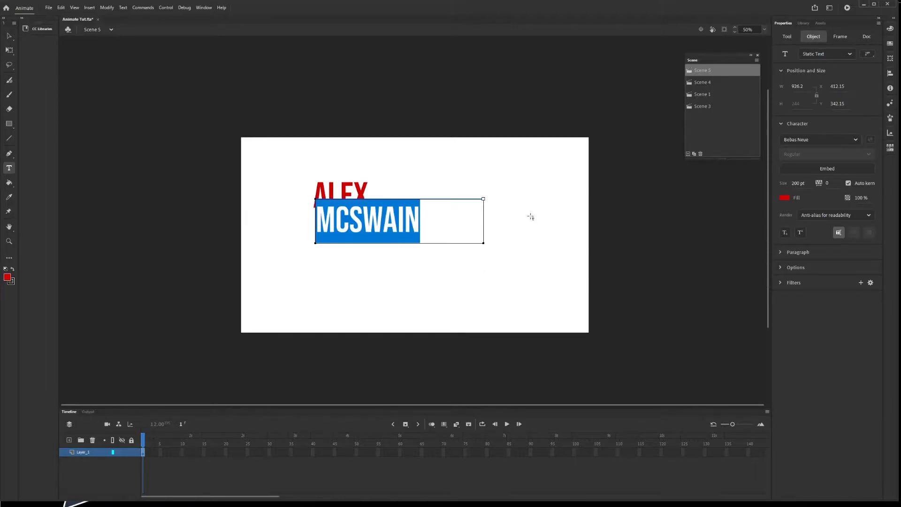
pyautogui.click(784, 198)
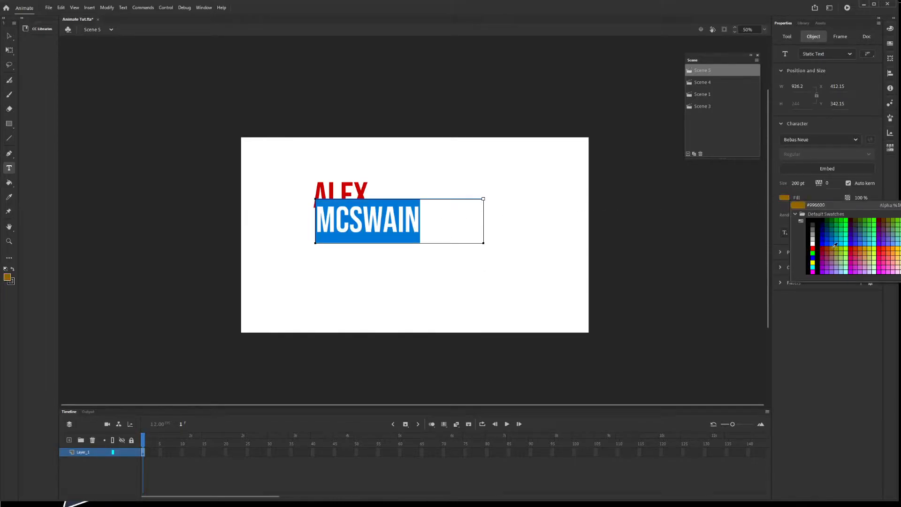
pyautogui.click(883, 249)
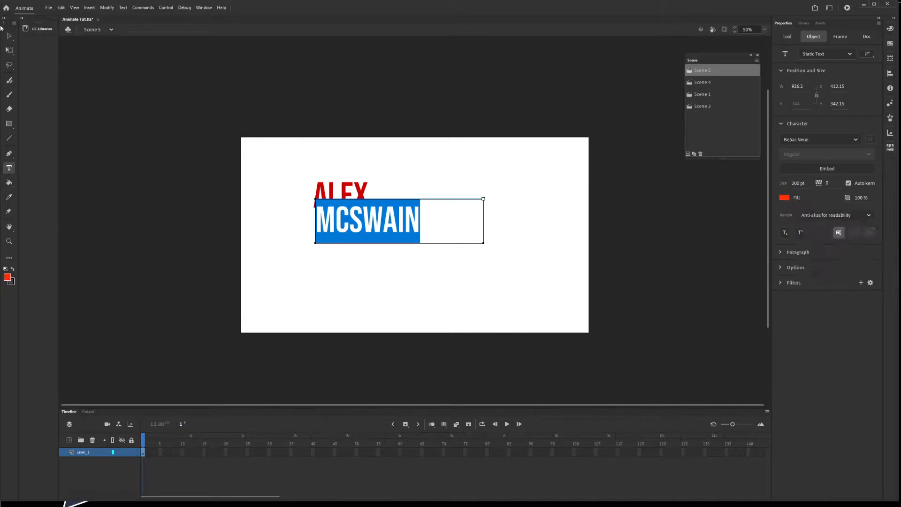
pyautogui.click(9, 35)
pyautogui.moveTo(342, 229); pyautogui.dragTo(412, 245)
pyautogui.click(104, 8)
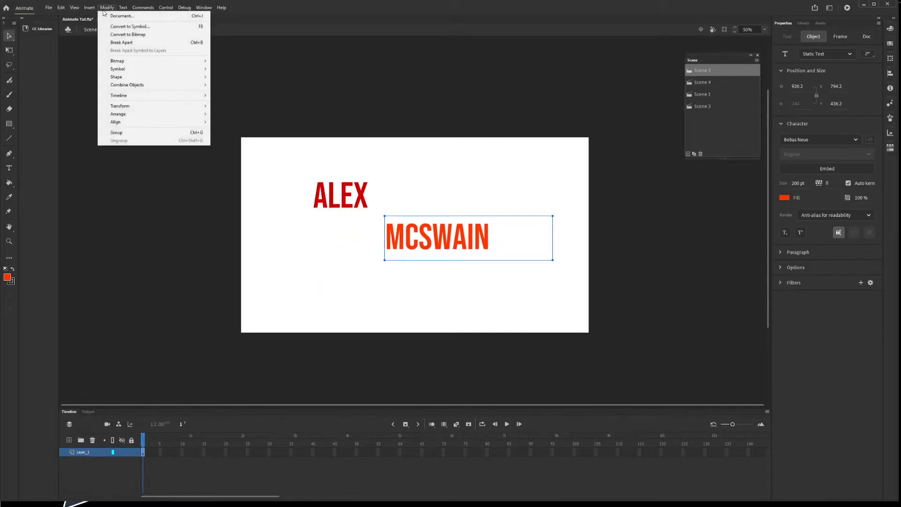
pyautogui.click(115, 42)
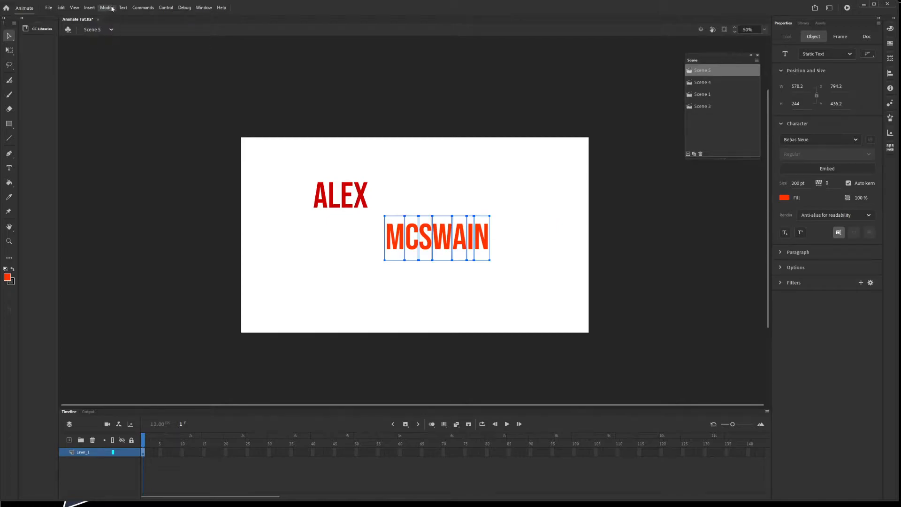
pyautogui.click(112, 9)
pyautogui.click(123, 43)
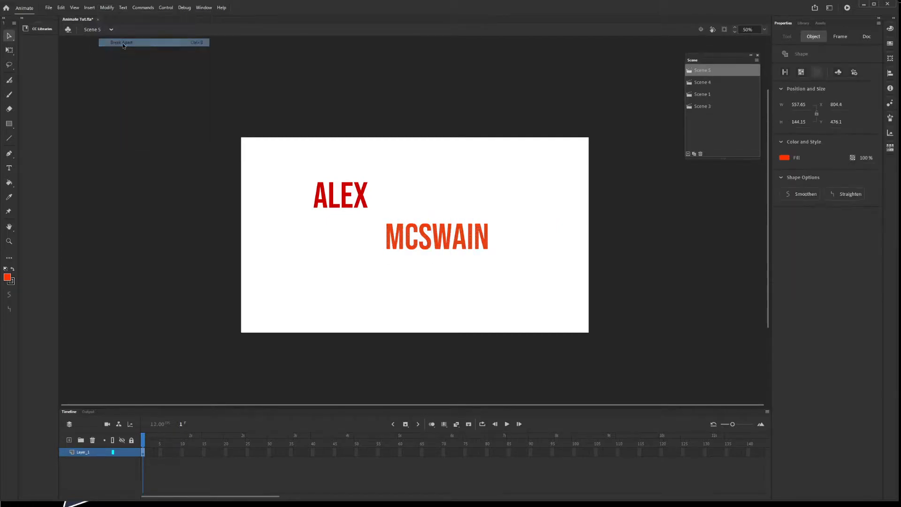
pyautogui.click(382, 288)
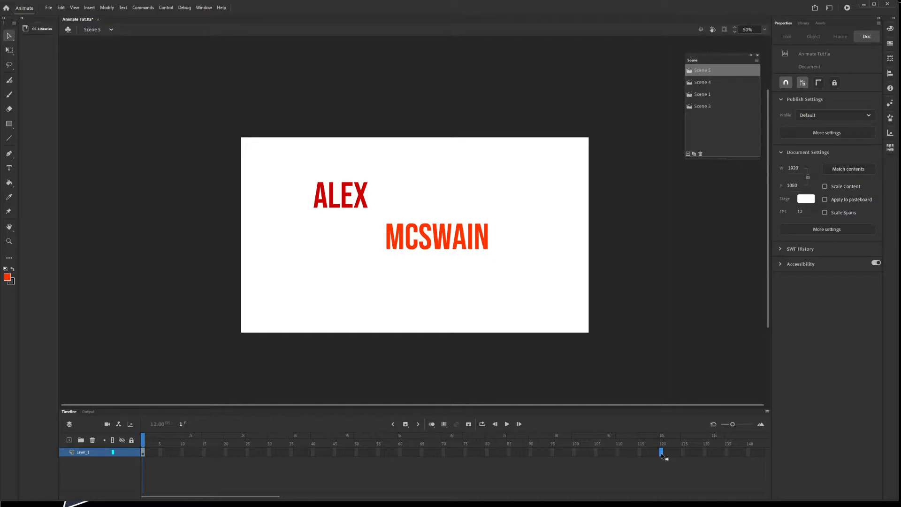
# Step: Extend Layer_1 to frame 120 and apply a shape tween across frames 1–120
pyautogui.click(662, 451)
pyautogui.press('F5')
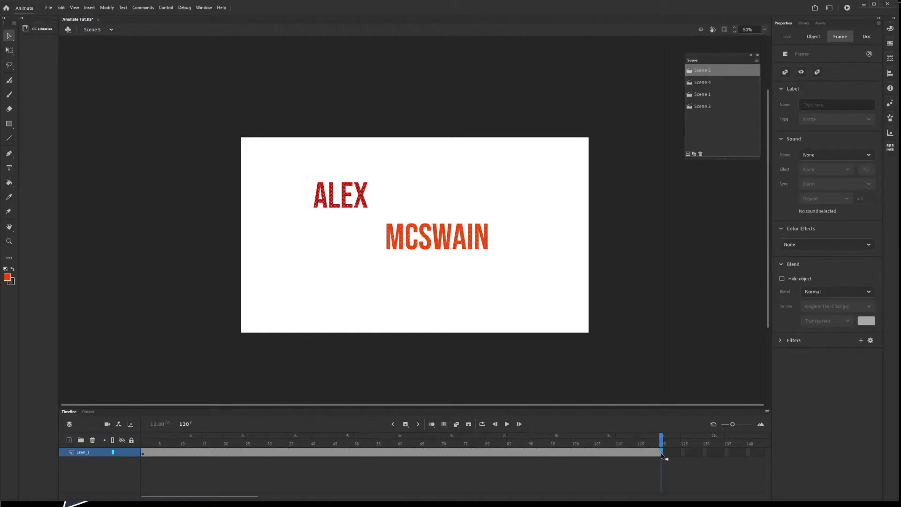
pyautogui.click(143, 453)
pyautogui.click(89, 8)
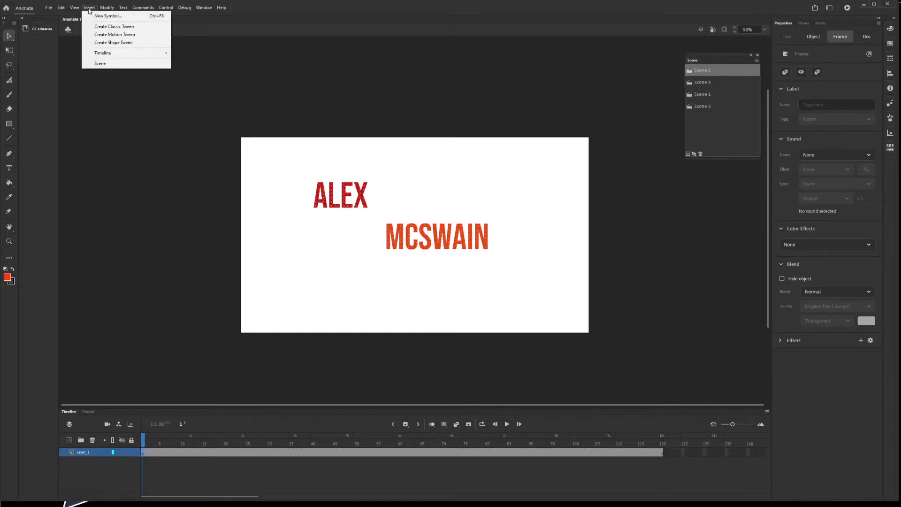
pyautogui.click(112, 43)
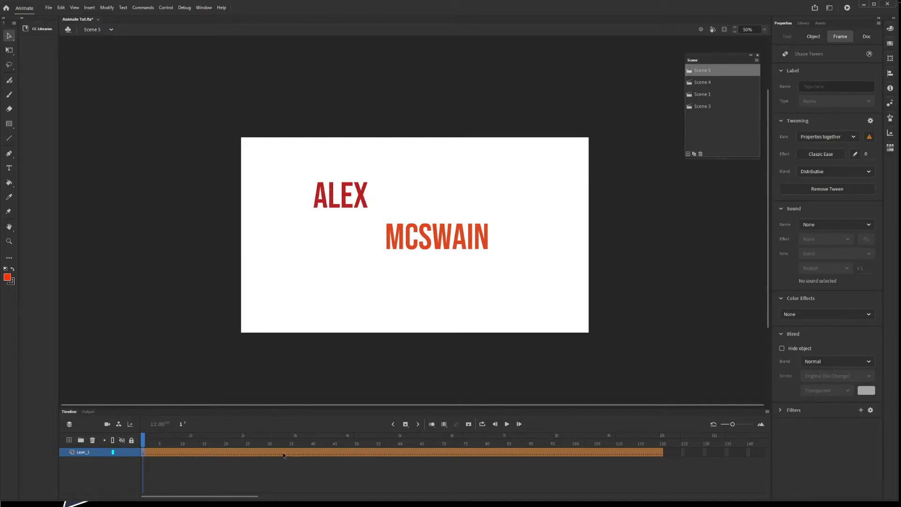
pyautogui.click(243, 452)
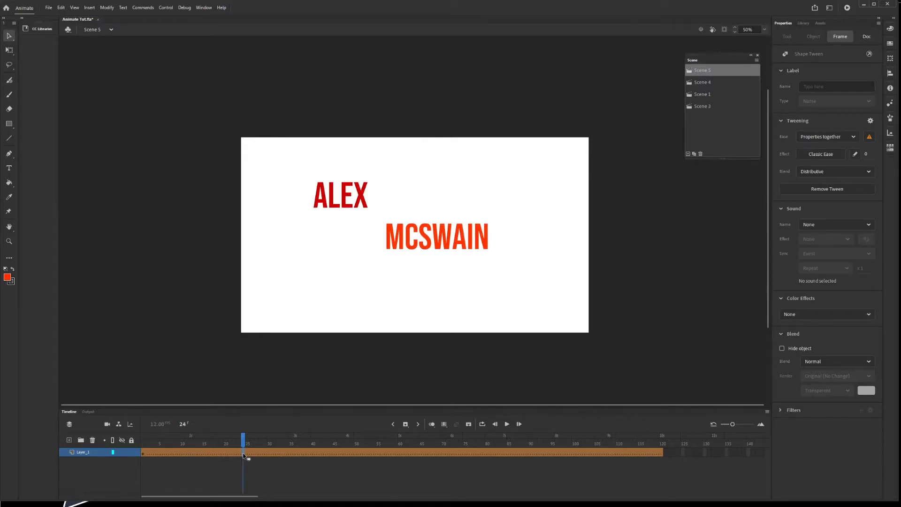
pyautogui.press('F6')
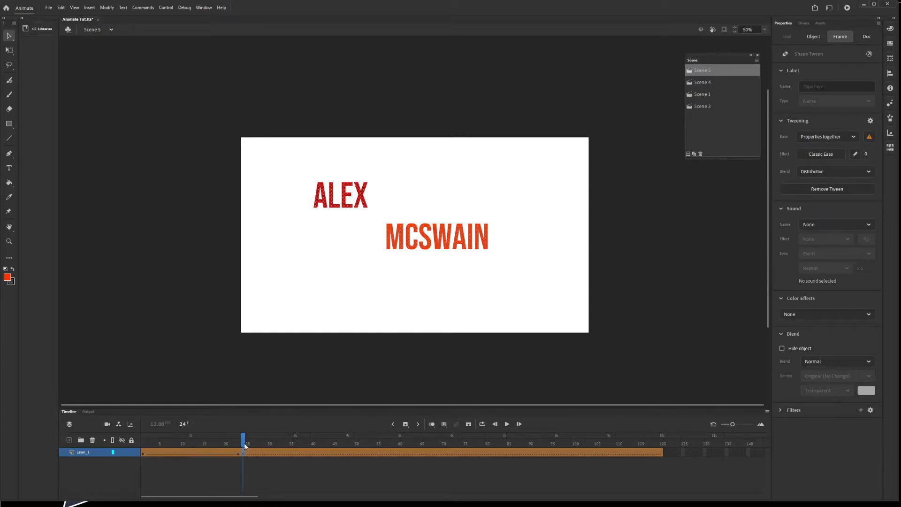
pyautogui.moveTo(244, 442); pyautogui.dragTo(142, 439)
pyautogui.click(224, 339)
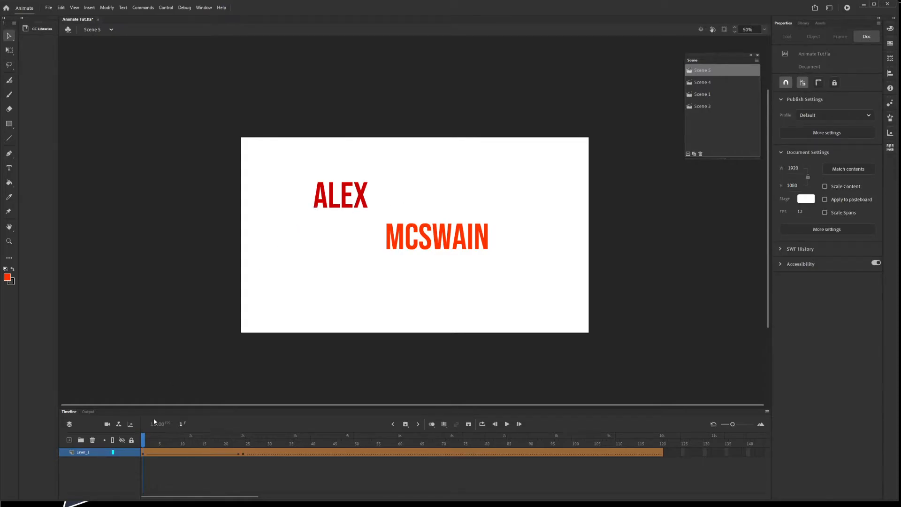
pyautogui.click(143, 453)
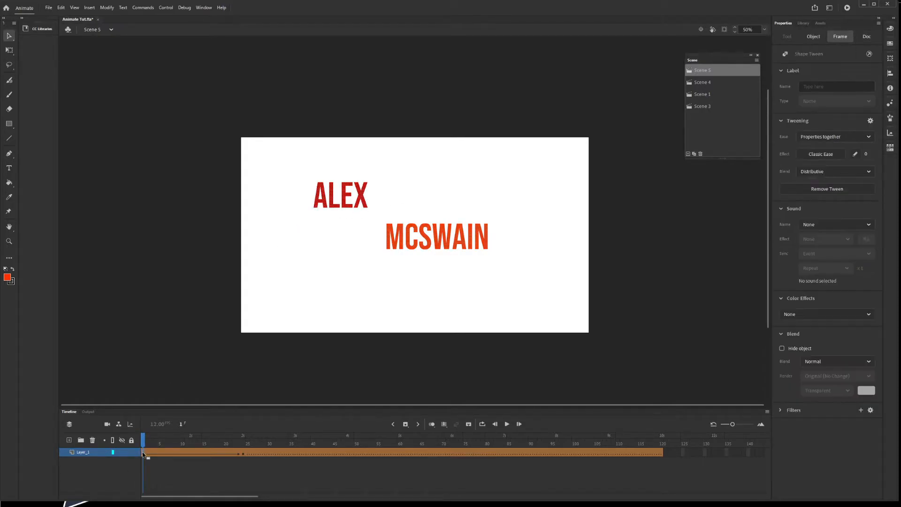
pyautogui.click(242, 453)
pyautogui.click(305, 310)
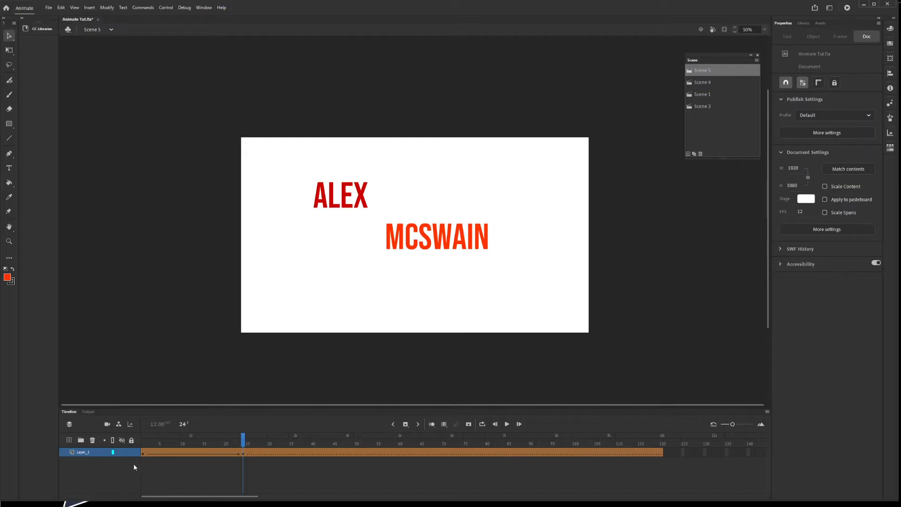
pyautogui.click(142, 452)
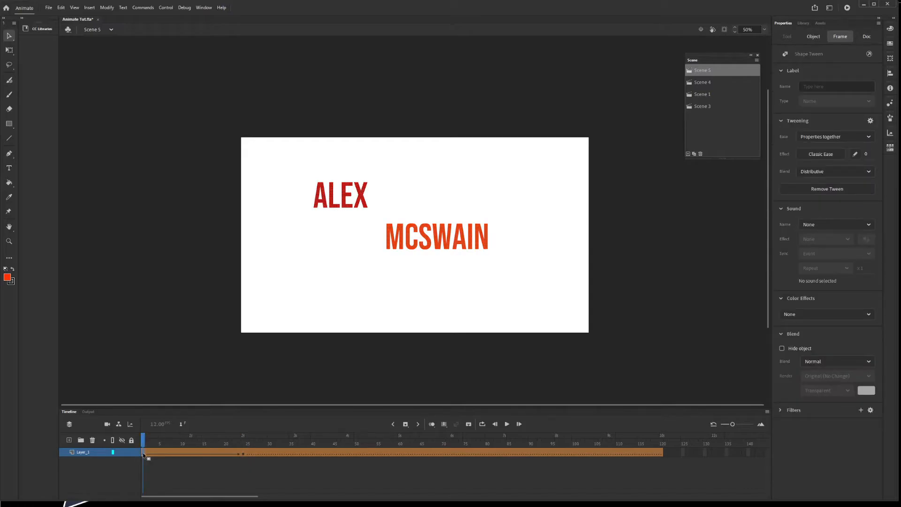
pyautogui.moveTo(374, 227); pyautogui.dragTo(523, 269)
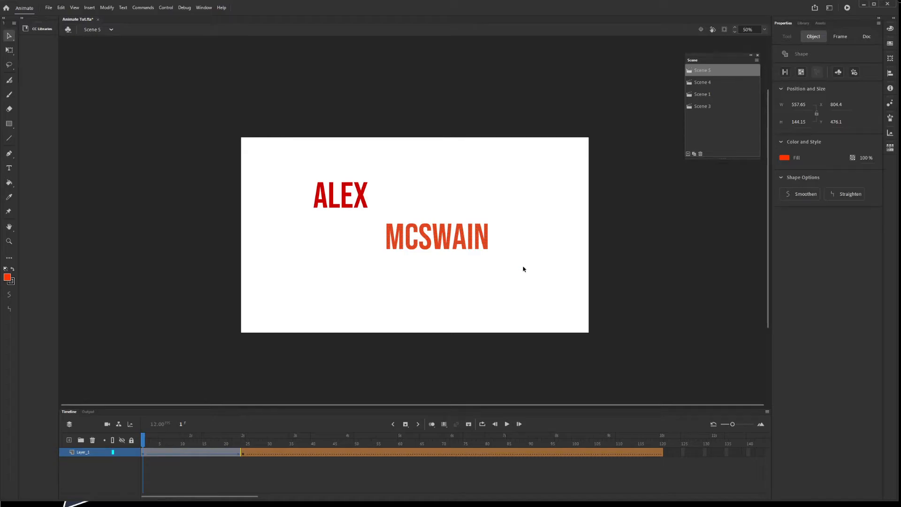
pyautogui.press('Delete')
pyautogui.click(243, 453)
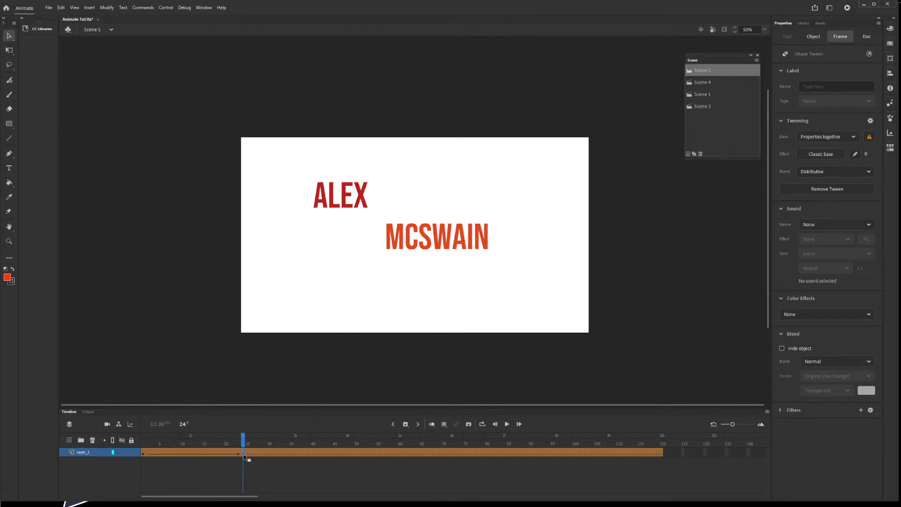
pyautogui.moveTo(243, 454)
pyautogui.mouseDown()
pyautogui.moveTo(134, 451)
pyautogui.moveTo(226, 446)
pyautogui.moveTo(243, 446)
pyautogui.moveTo(144, 449)
pyautogui.moveTo(243, 455)
pyautogui.mouseUp()
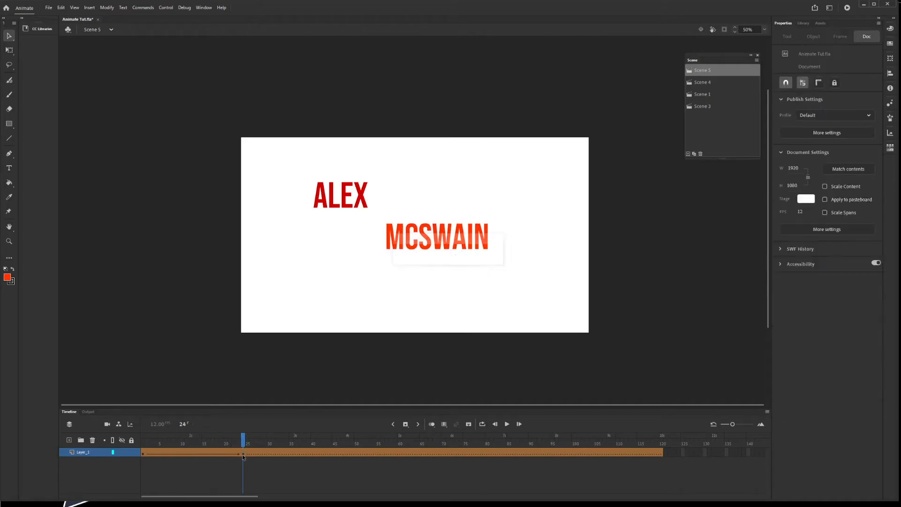
pyautogui.click(243, 453)
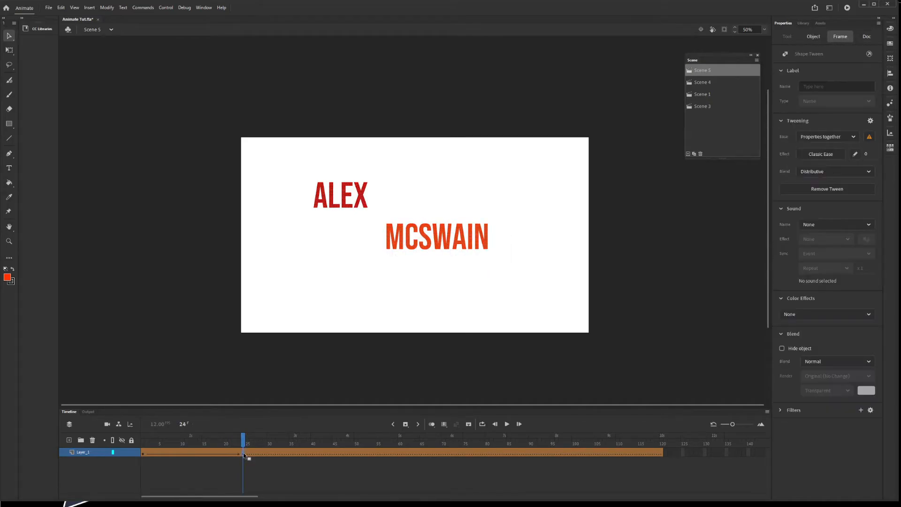
pyautogui.click(294, 203)
pyautogui.moveTo(279, 160); pyautogui.dragTo(379, 221)
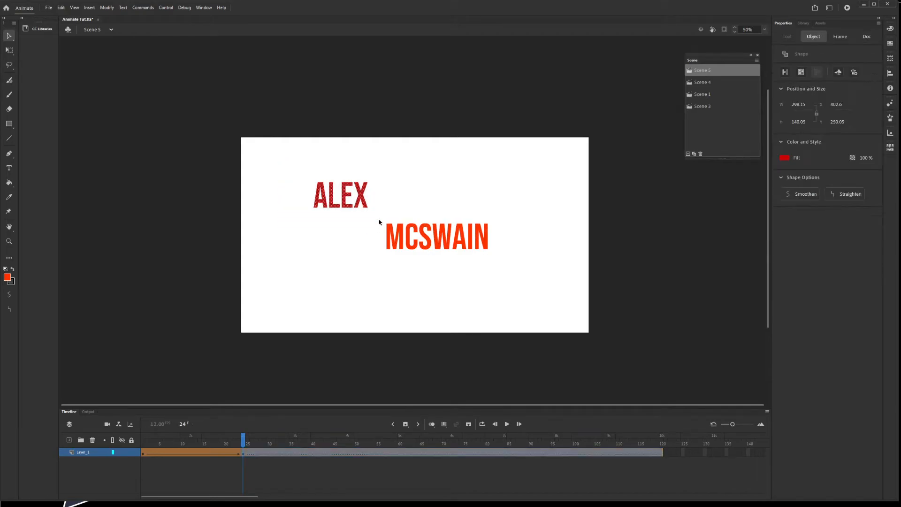
pyautogui.press('Delete')
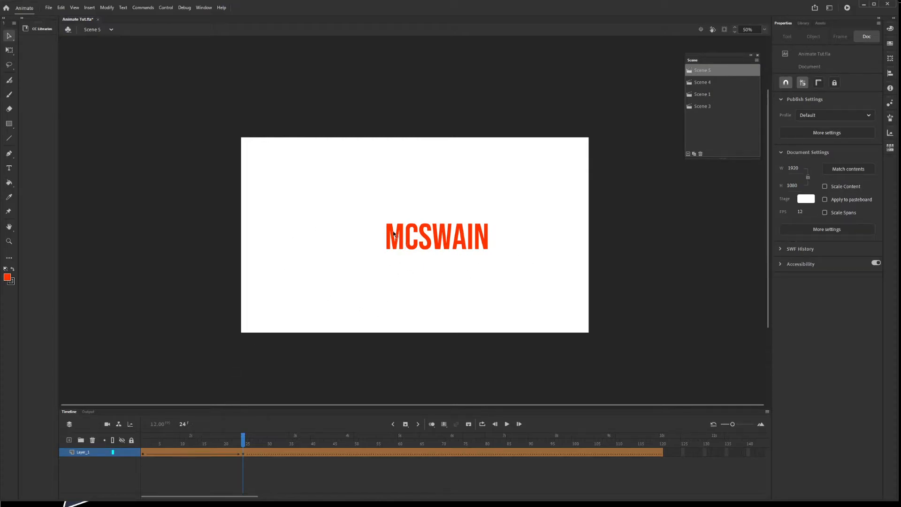
pyautogui.click(143, 453)
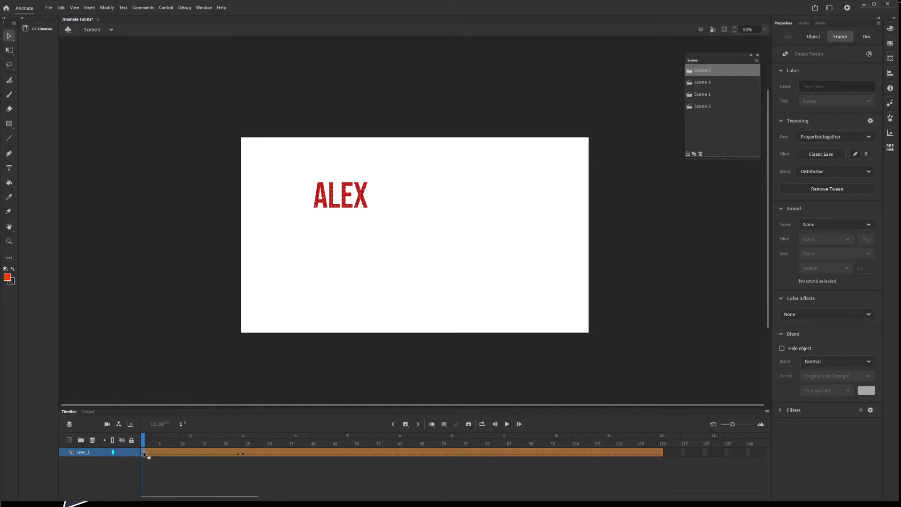
pyautogui.press('Return')
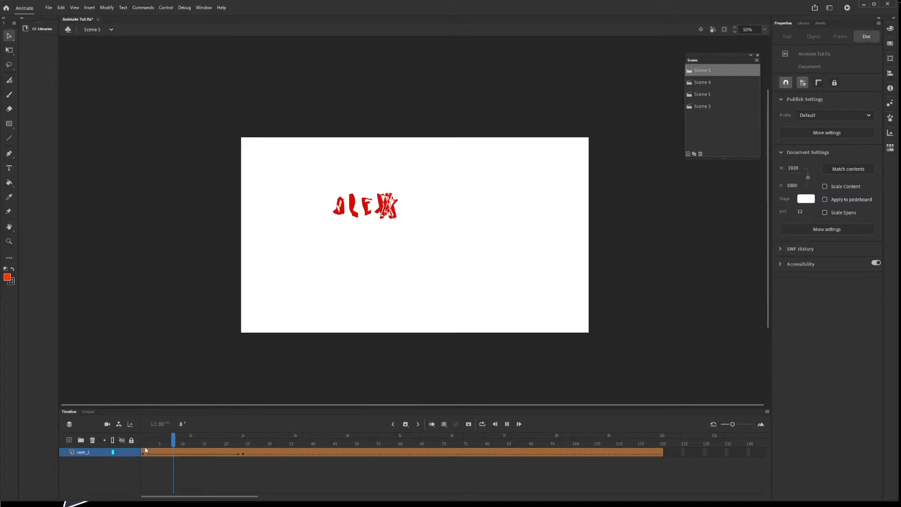
# Step: Scrub through the mid-morph letters and turn on rulers around the stage
pyautogui.moveTo(256, 442); pyautogui.dragTo(349, 452)
pyautogui.hotkey('ctrl', 'shift', 'alt', 'r')
pyautogui.click(348, 452)
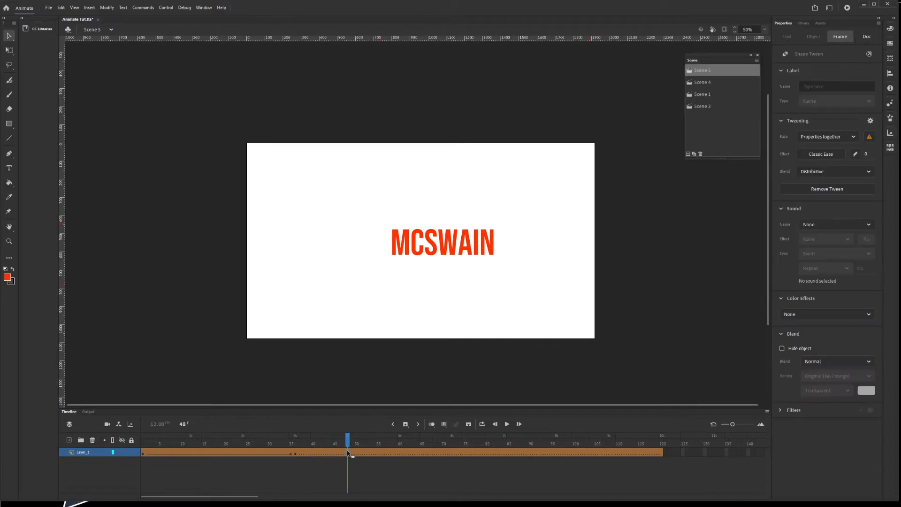
pyautogui.press('F6')
pyautogui.moveTo(348, 443); pyautogui.dragTo(504, 454)
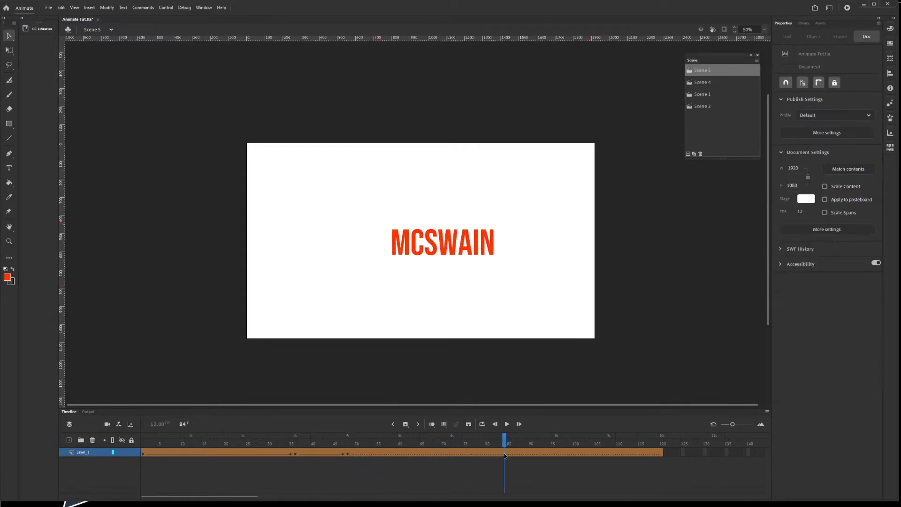
pyautogui.press('F6')
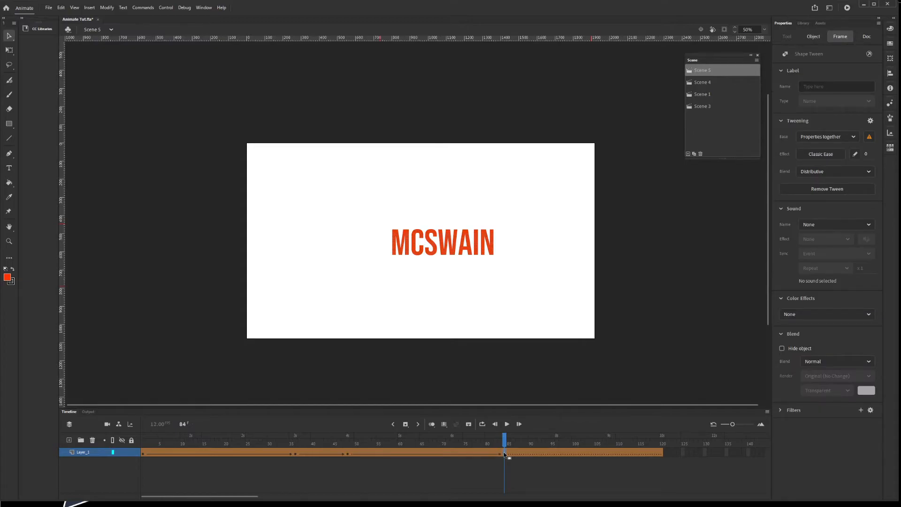
pyautogui.click(141, 453)
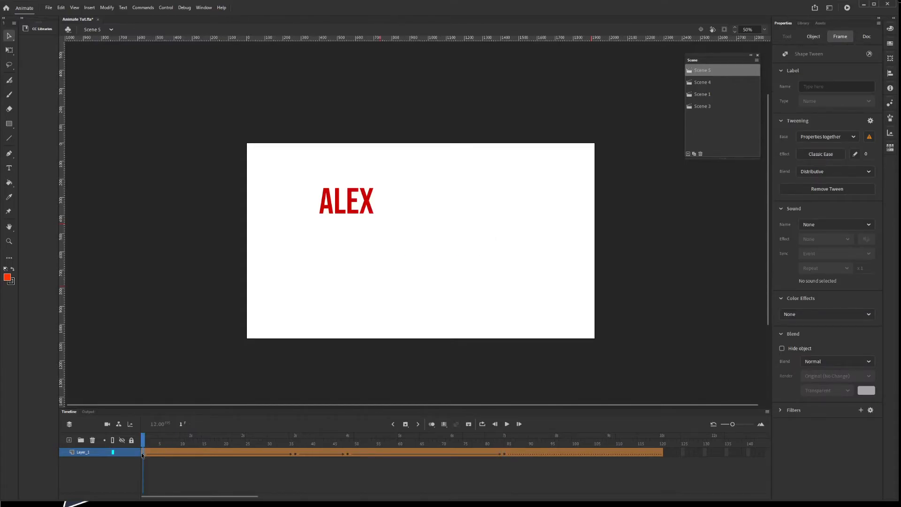
pyautogui.moveTo(297, 180); pyautogui.dragTo(385, 228)
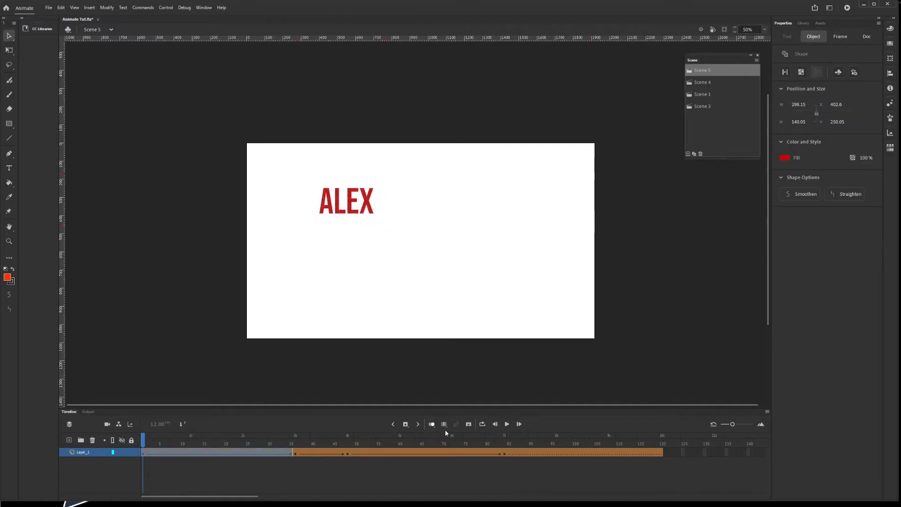
pyautogui.click(503, 452)
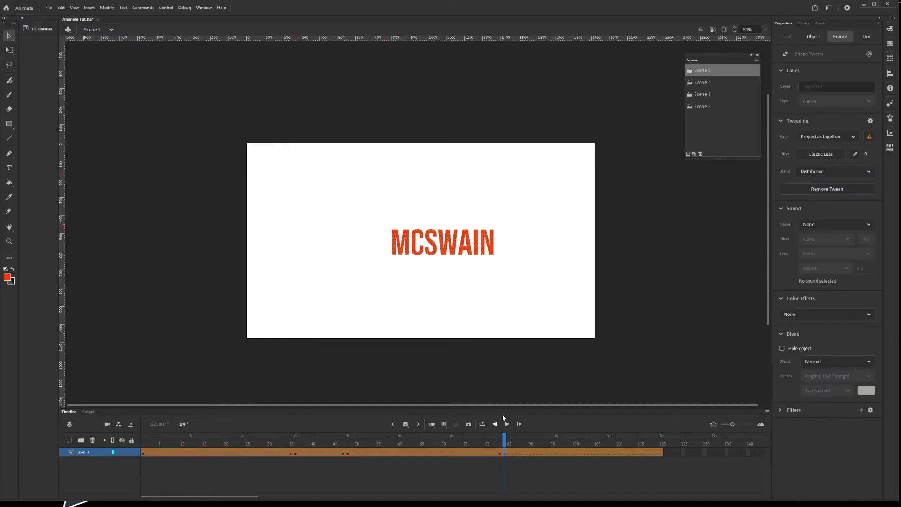
pyautogui.hotkey('ctrl', 'shift', 'v')
pyautogui.moveTo(425, 227); pyautogui.dragTo(542, 303)
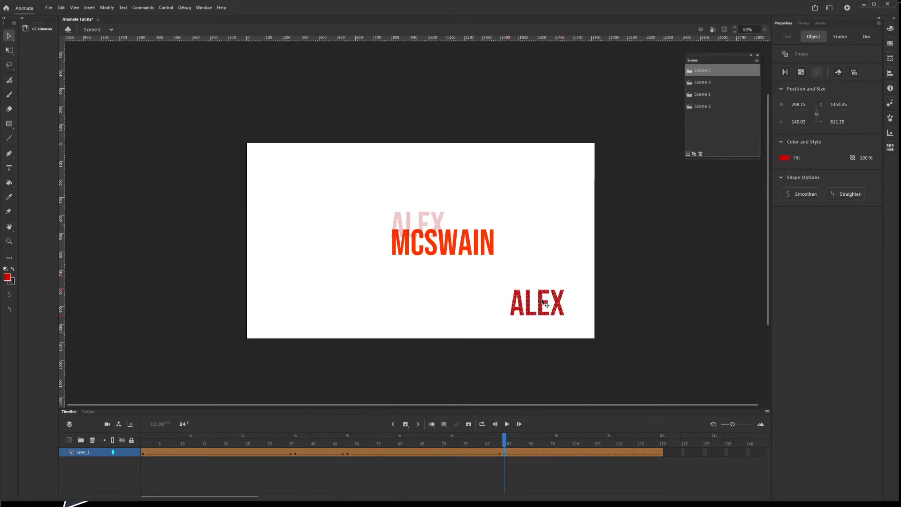
pyautogui.moveTo(543, 304); pyautogui.dragTo(548, 310)
pyautogui.moveTo(365, 218); pyautogui.dragTo(503, 268)
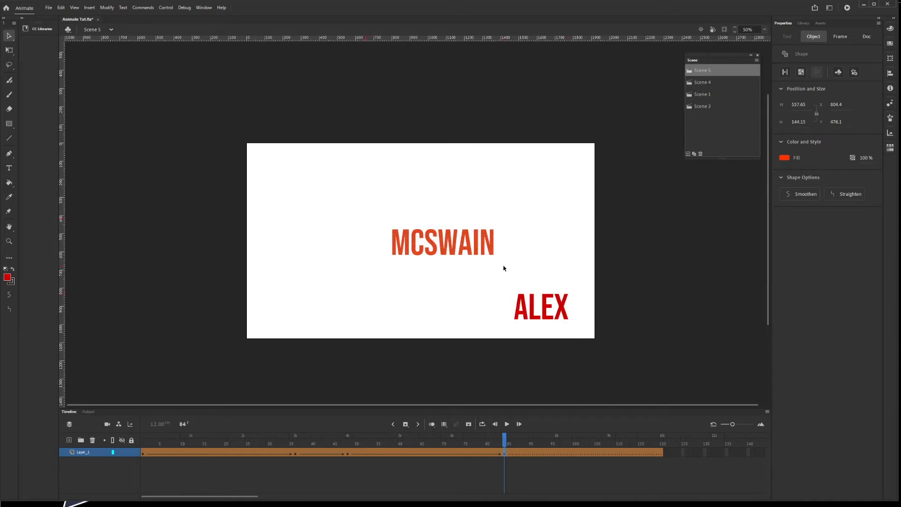
pyautogui.press('Delete')
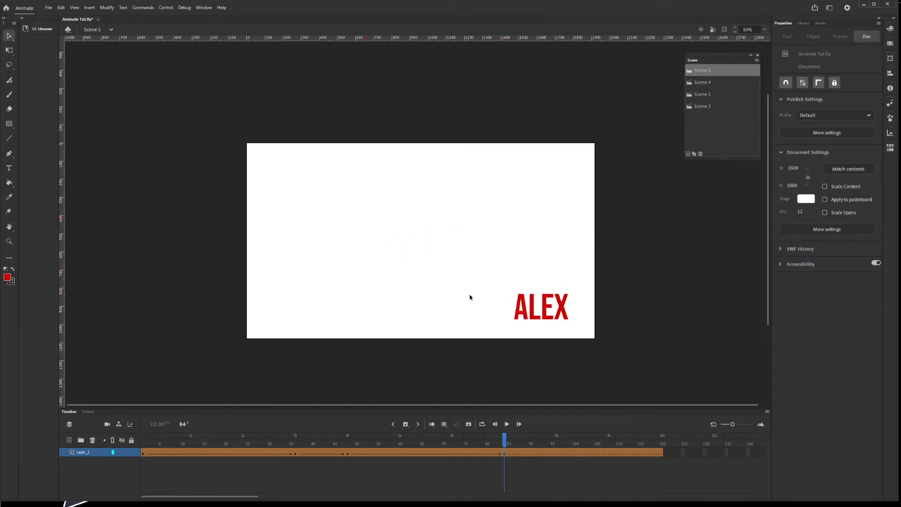
pyautogui.click(144, 453)
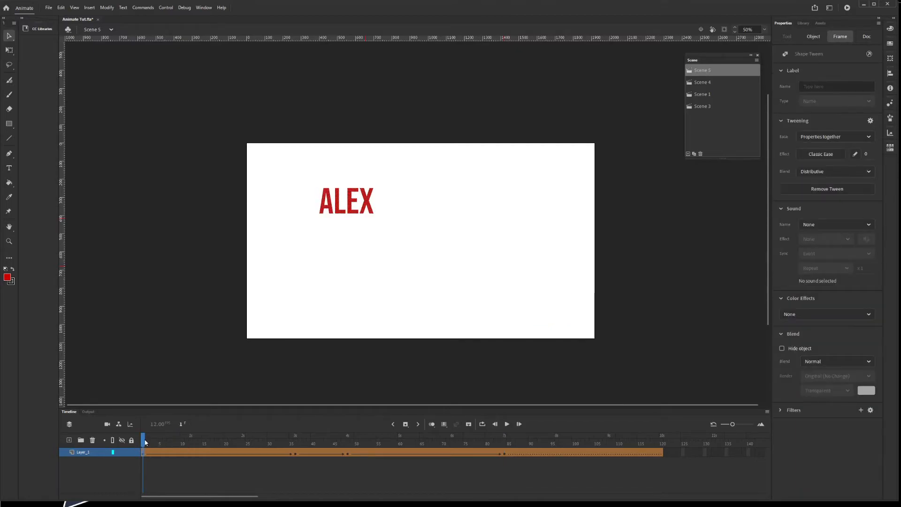
pyautogui.press('Return')
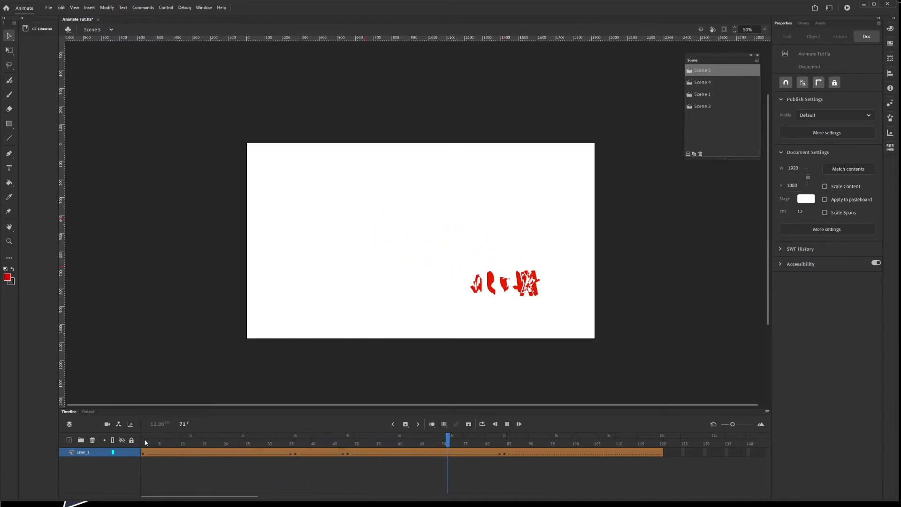
pyautogui.moveTo(529, 441); pyautogui.dragTo(124, 453)
pyautogui.press('Return')
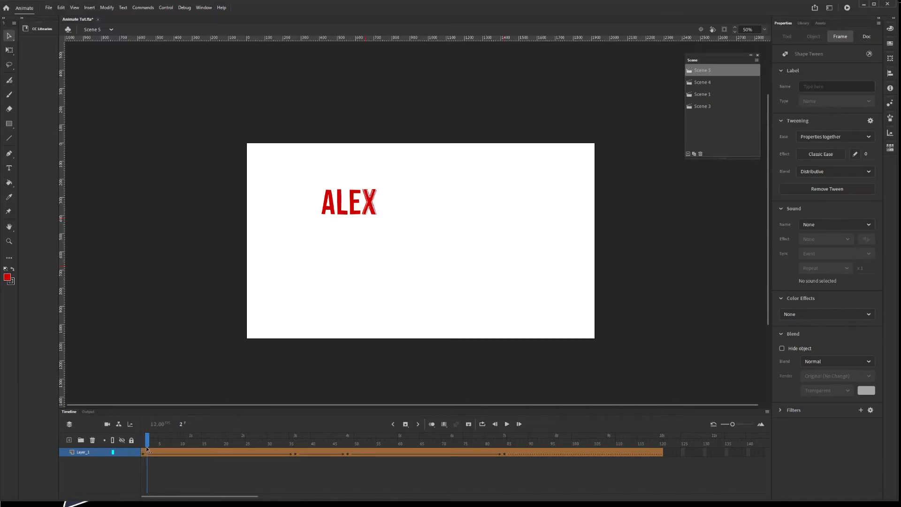
pyautogui.click(139, 445)
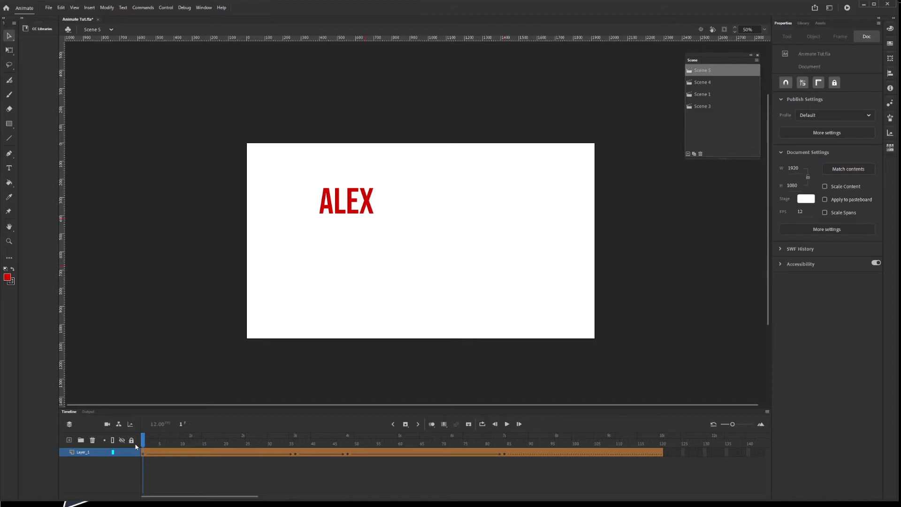
pyautogui.moveTo(144, 440); pyautogui.dragTo(295, 439)
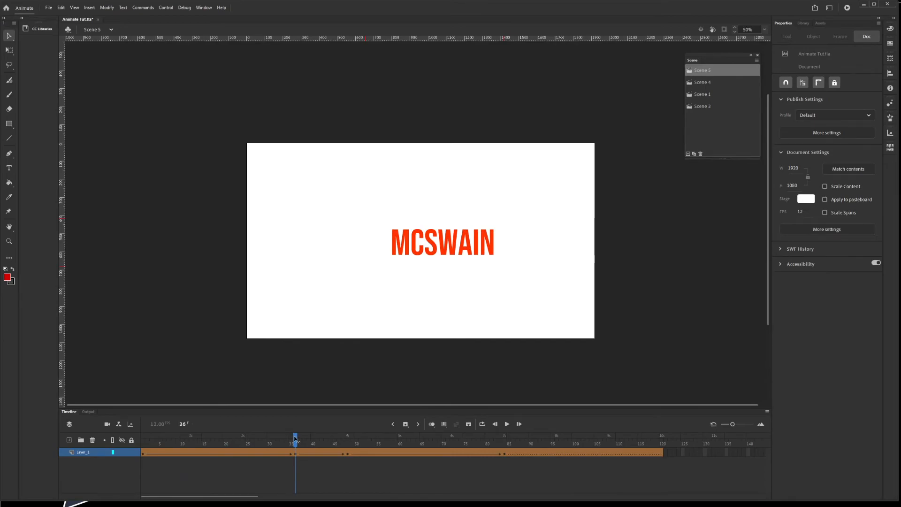
pyautogui.click(295, 454)
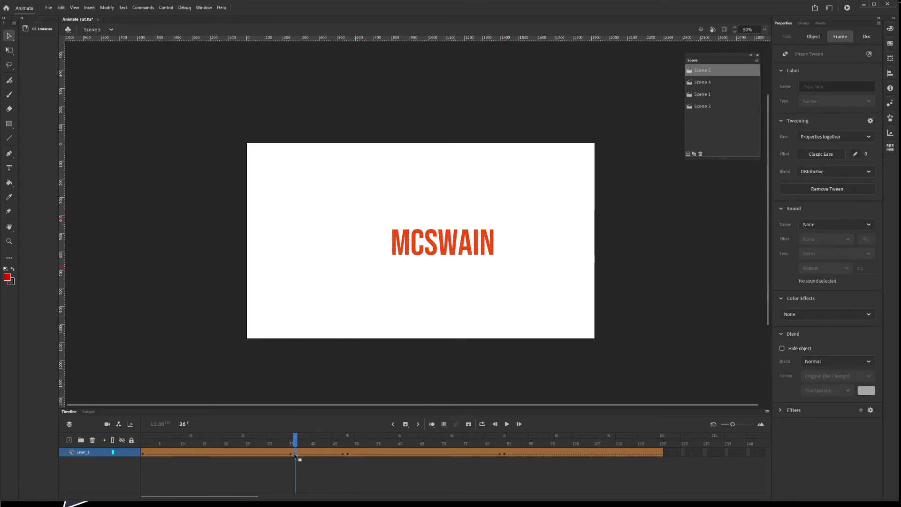
pyautogui.click(69, 442)
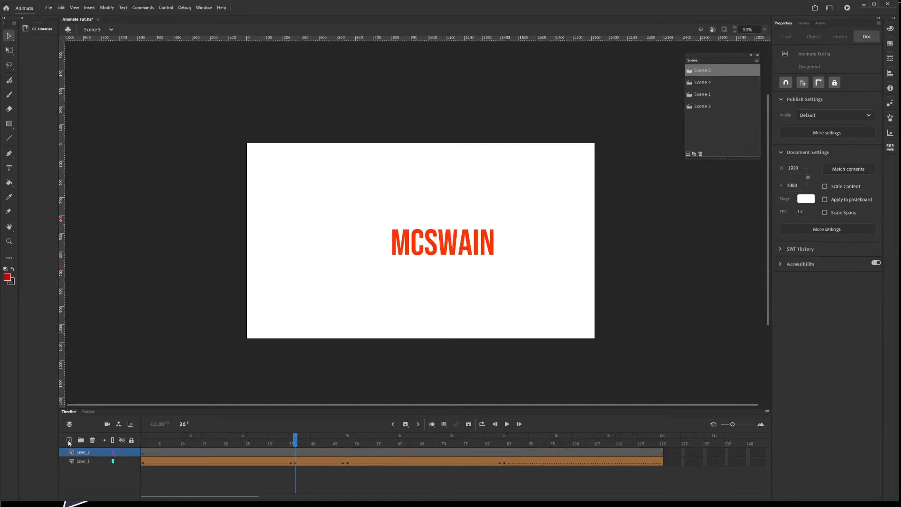
pyautogui.click(142, 452)
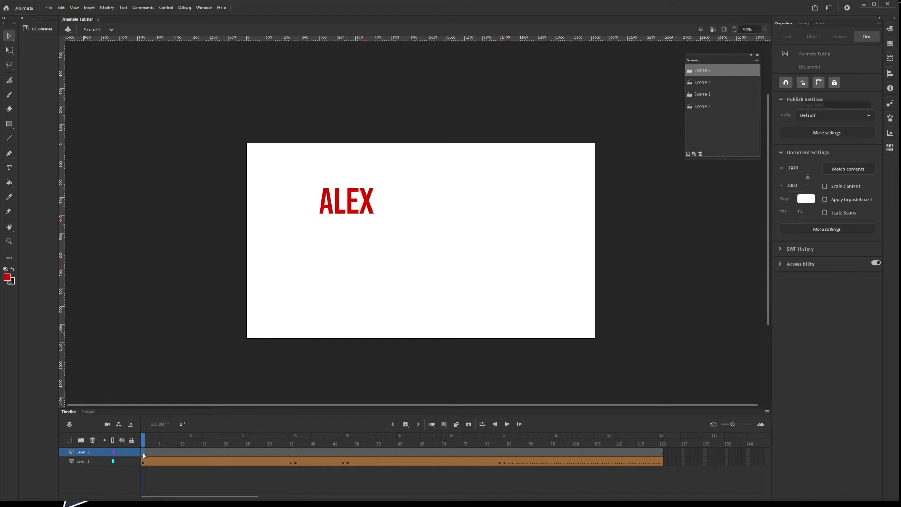
pyautogui.click(9, 124)
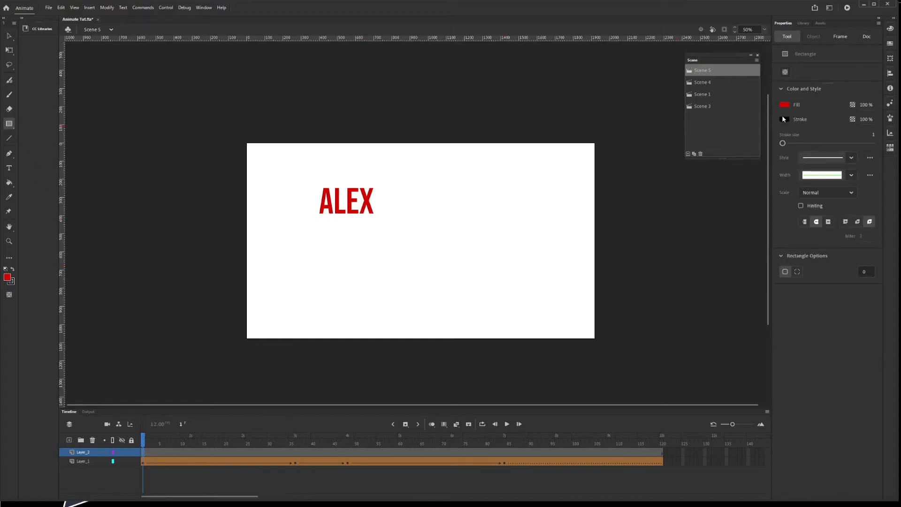
pyautogui.click(783, 119)
pyautogui.click(887, 126)
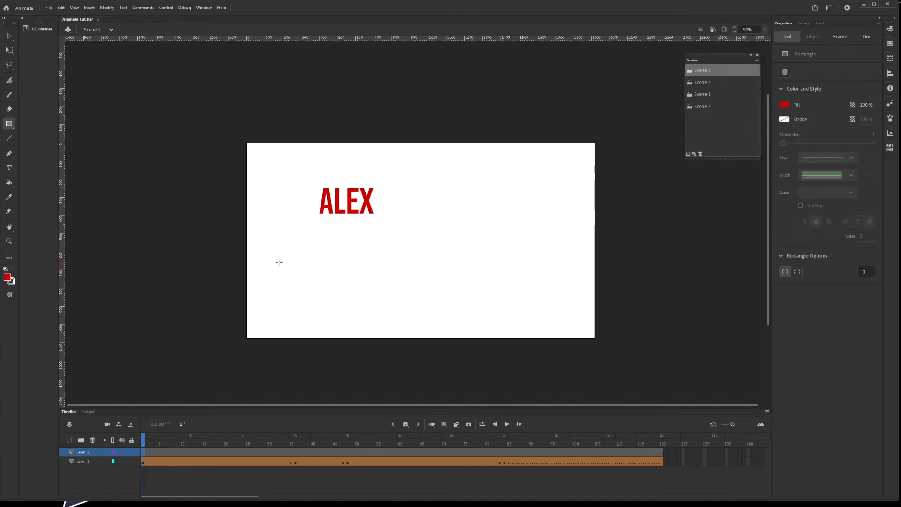
pyautogui.moveTo(283, 255); pyautogui.dragTo(316, 287)
pyautogui.click(9, 36)
pyautogui.click(328, 282)
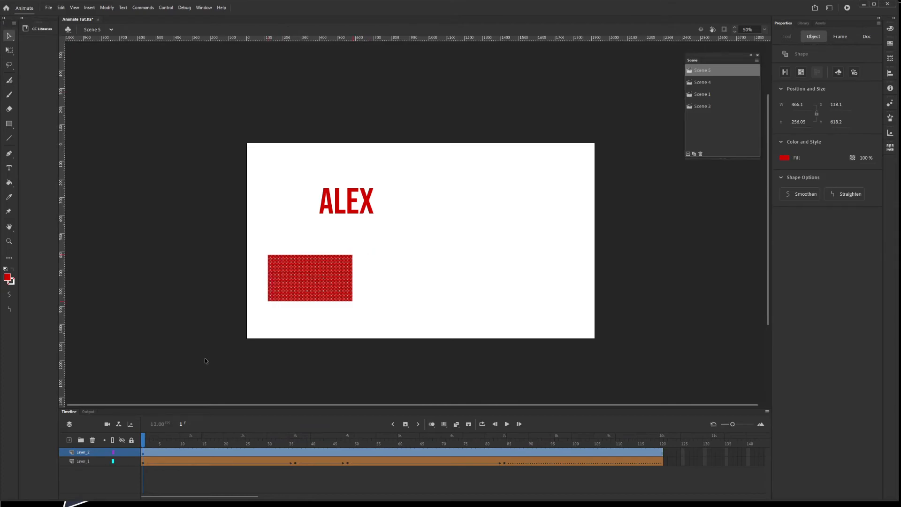
# Step: Apply a shape tween to Layer_2's rectangle frames from the Insert menu
pyautogui.click(107, 8)
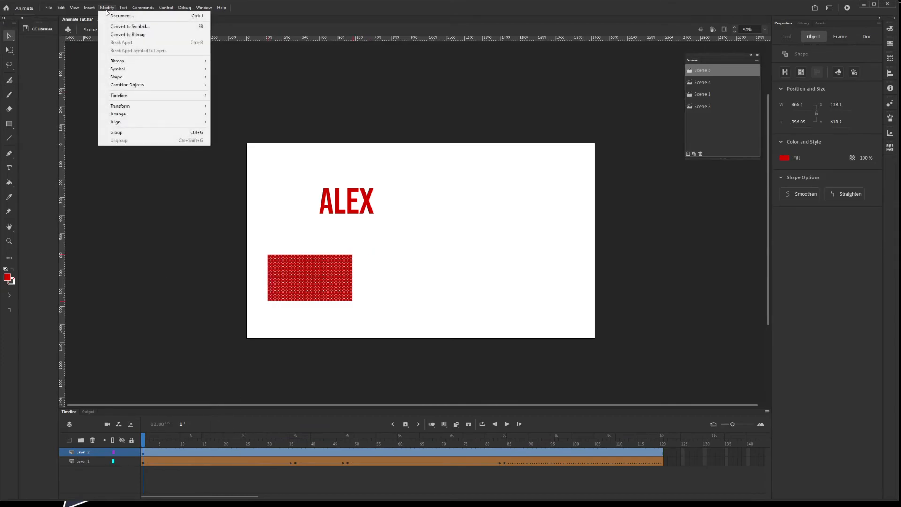
pyautogui.click(107, 8)
pyautogui.click(89, 8)
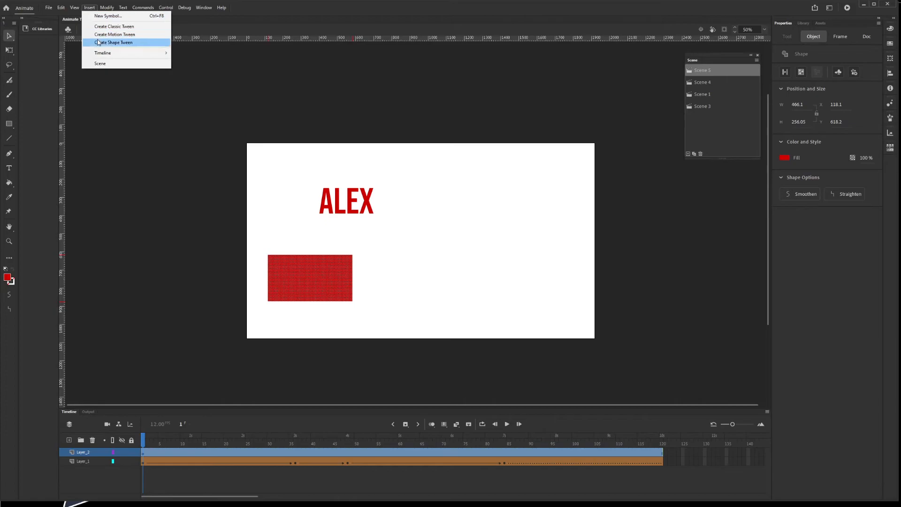
pyautogui.click(98, 42)
# Step: Go to frame 36 on Layer_2 and select the Oval tool
pyautogui.click(295, 454)
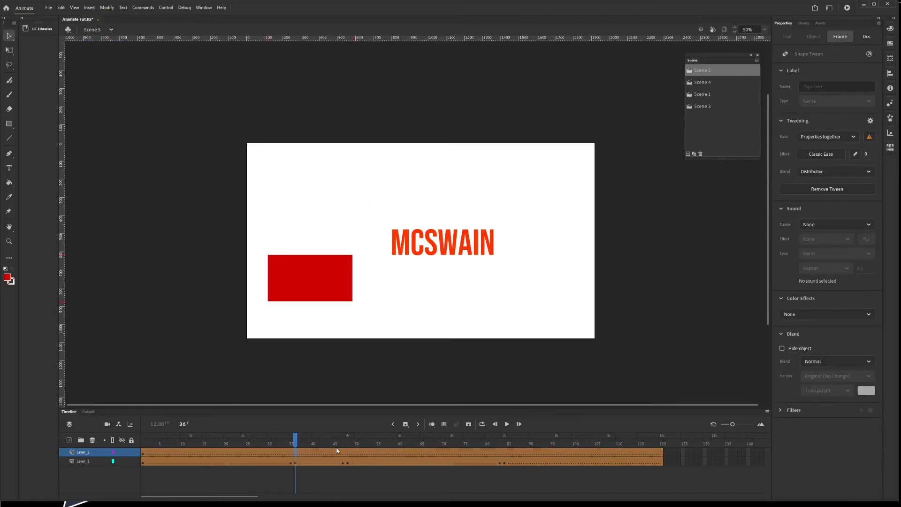
pyautogui.click(9, 123)
pyautogui.click(46, 147)
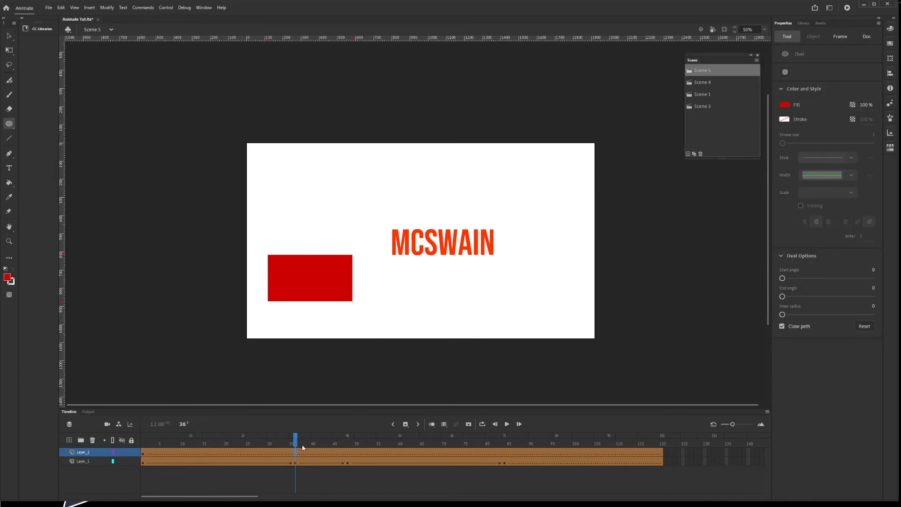
pyautogui.press('F6')
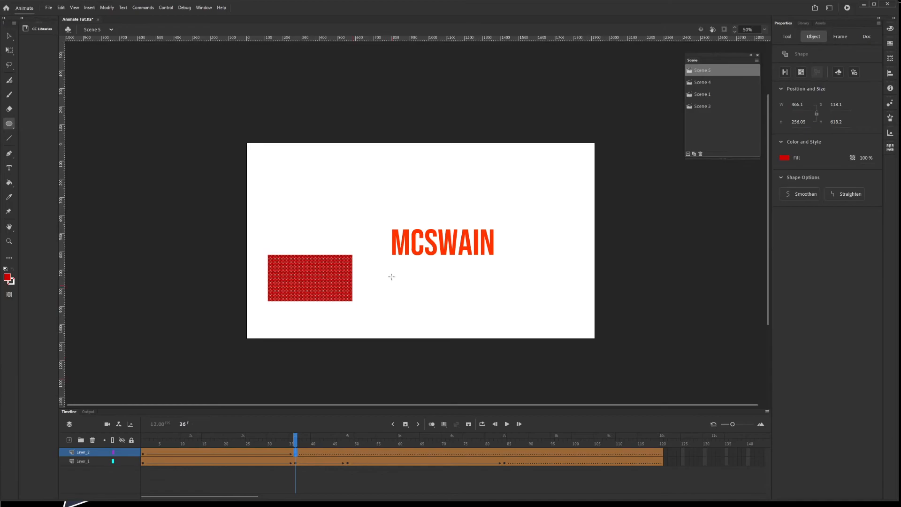
pyautogui.moveTo(393, 274); pyautogui.dragTo(424, 301)
pyautogui.press('v')
pyautogui.moveTo(249, 238); pyautogui.dragTo(365, 324)
pyautogui.moveTo(315, 287); pyautogui.dragTo(321, 287)
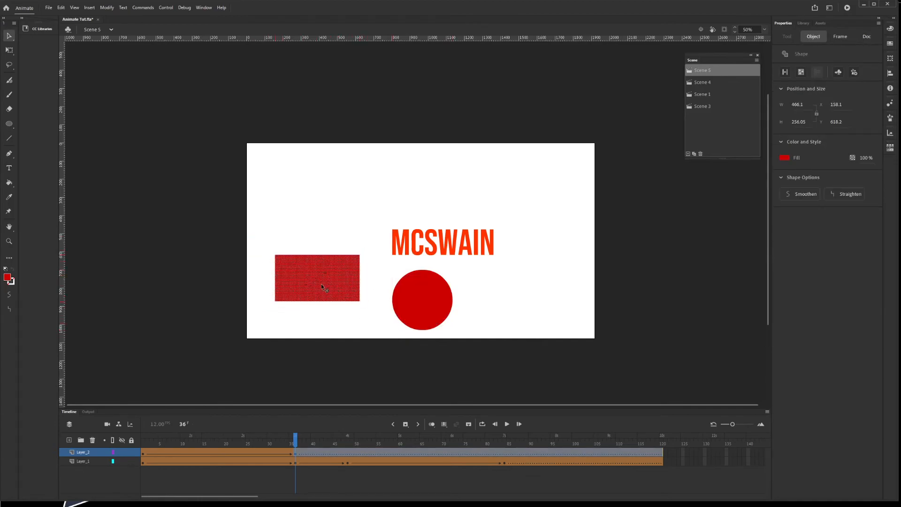
pyautogui.press('Delete')
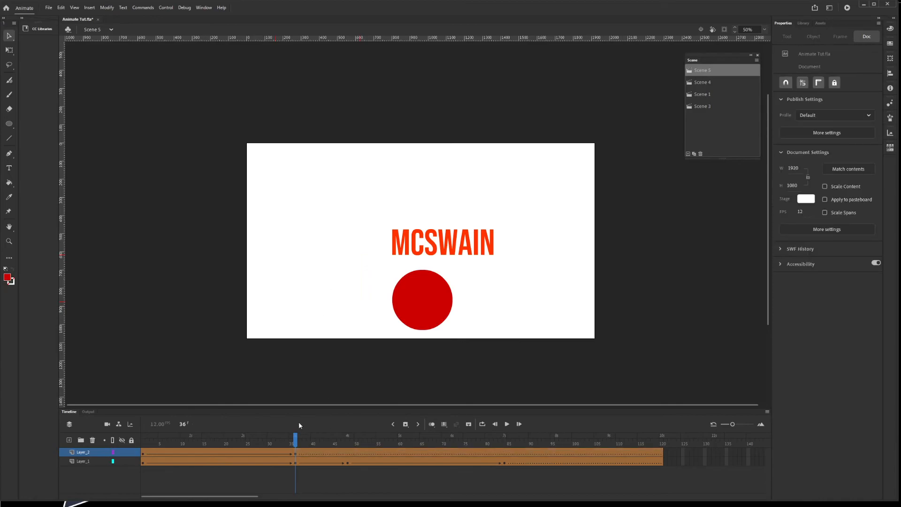
pyautogui.click(347, 451)
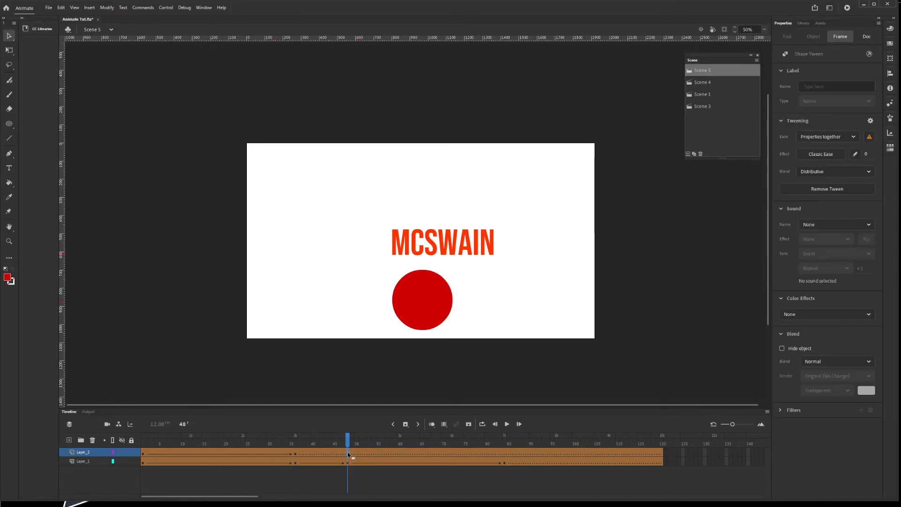
# Step: Add keyframes on Layer_2 at frame 48, holding the circle, and at frame 84
pyautogui.press('F6')
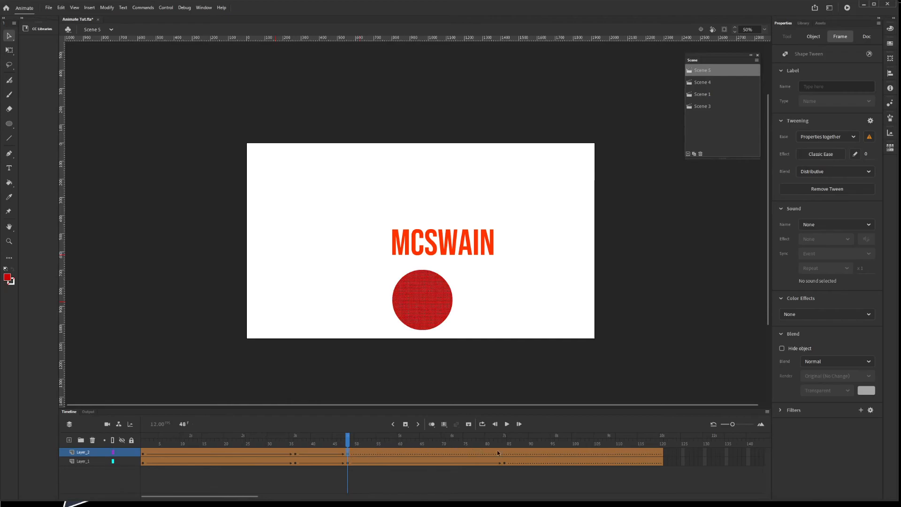
pyautogui.click(505, 454)
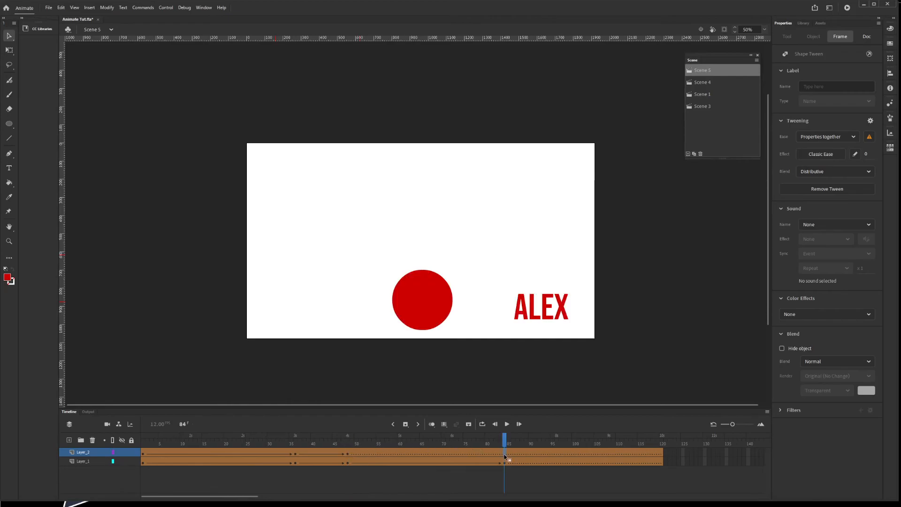
pyautogui.press('F6')
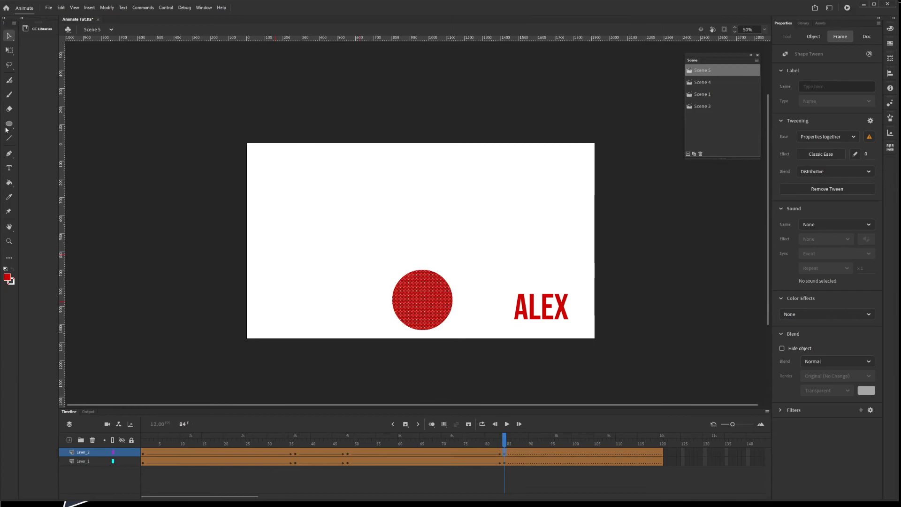
# Step: At frame 84, draw a red square above the circle and delete the circle
pyautogui.click(9, 124)
pyautogui.click(34, 126)
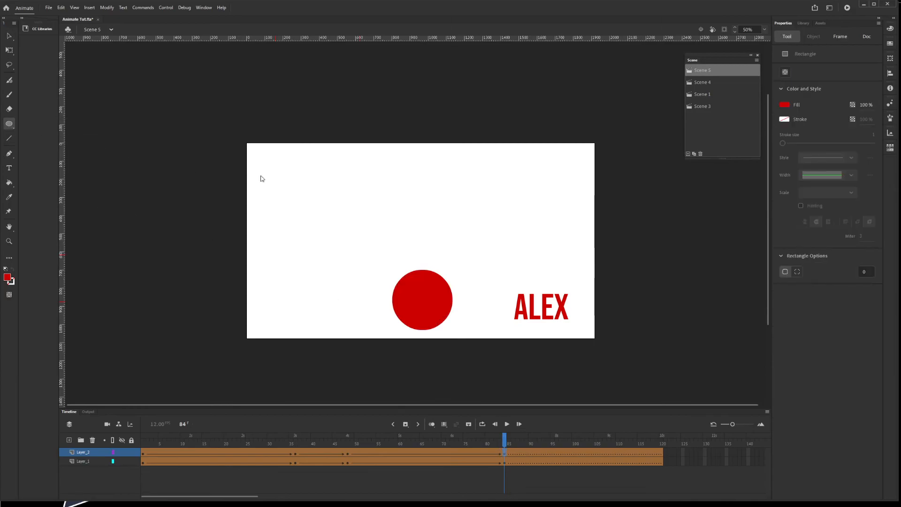
pyautogui.moveTo(375, 181)
pyautogui.mouseDown()
pyautogui.moveTo(436, 242)
pyautogui.moveTo(426, 216)
pyautogui.mouseUp()
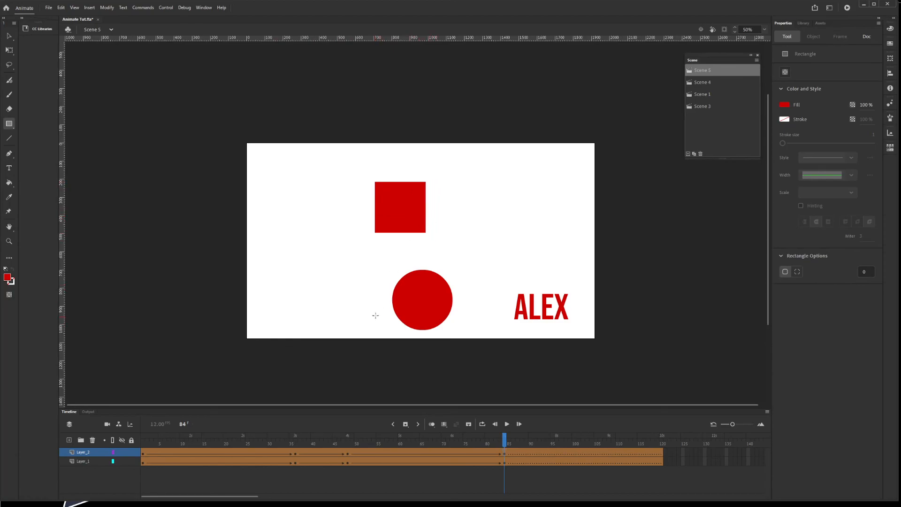
pyautogui.press('v')
pyautogui.moveTo(368, 257); pyautogui.dragTo(466, 338)
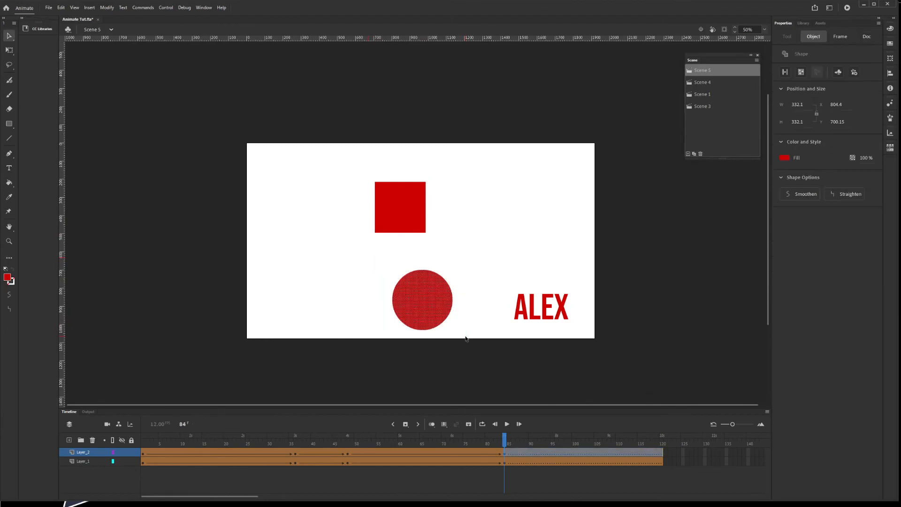
pyautogui.press('Delete')
# Step: Play the animation from frame 1, then scrub the playhead back through the morphs
pyautogui.click(142, 442)
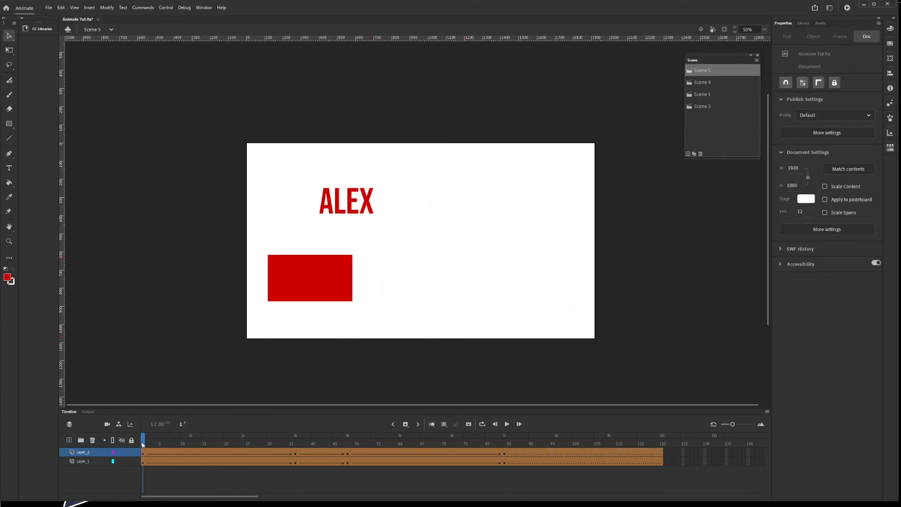
pyautogui.press('Return')
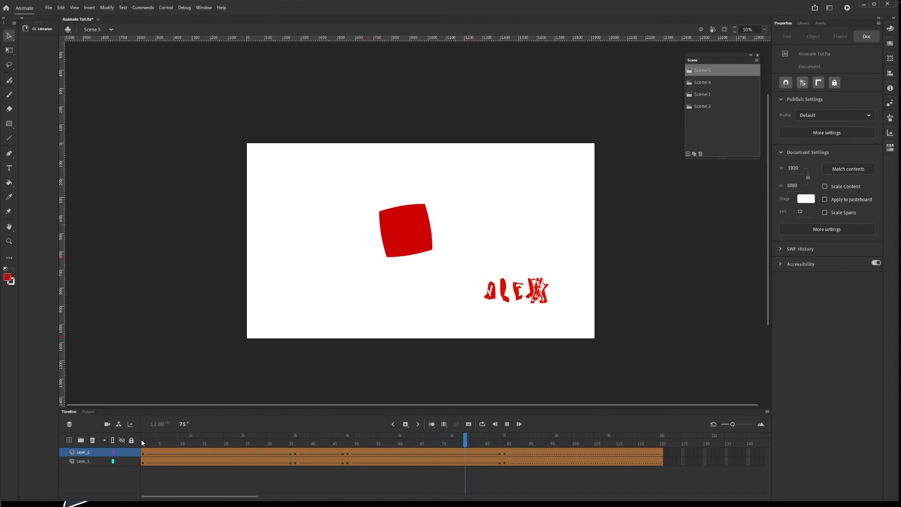
pyautogui.moveTo(292, 442); pyautogui.dragTo(504, 430)
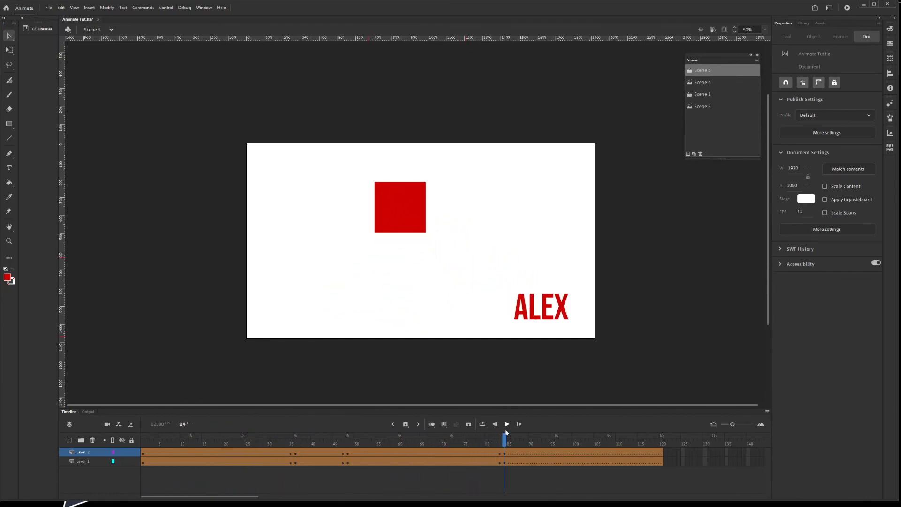